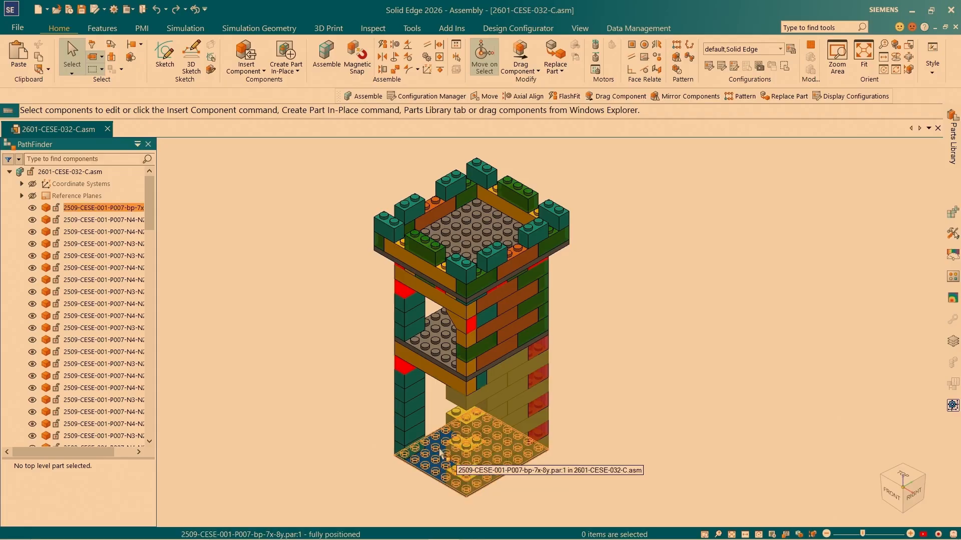
Save a copy of the tower's blue 7x-8y base plate part as 2601-CESE-001-P007-bp-36x-36y and open the copy.
left_click(440, 452)
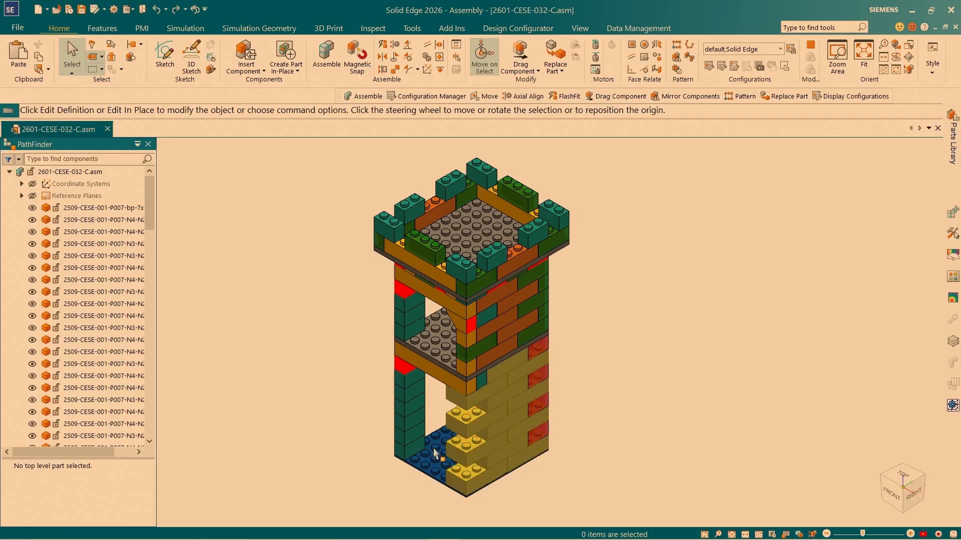
left_click(547, 412)
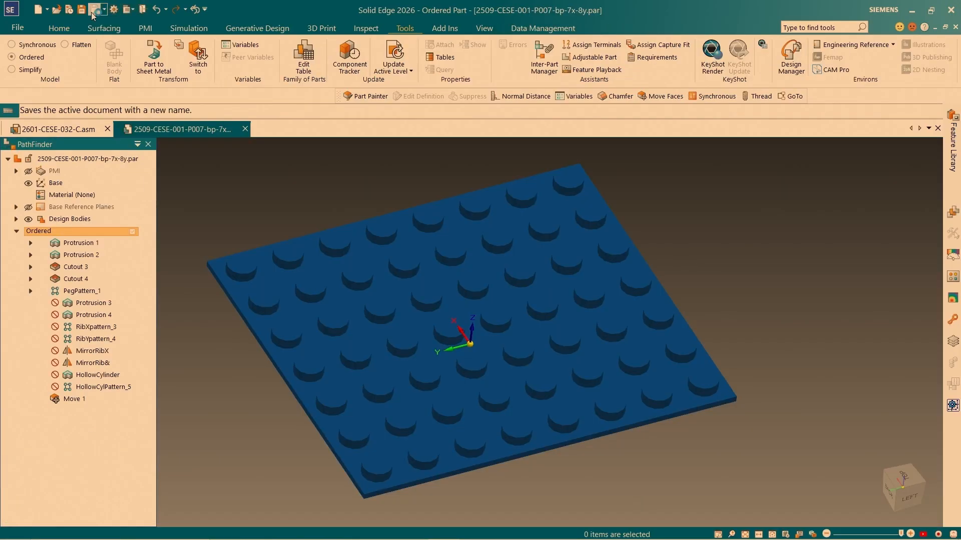
left_click(105, 10)
left_click(170, 80)
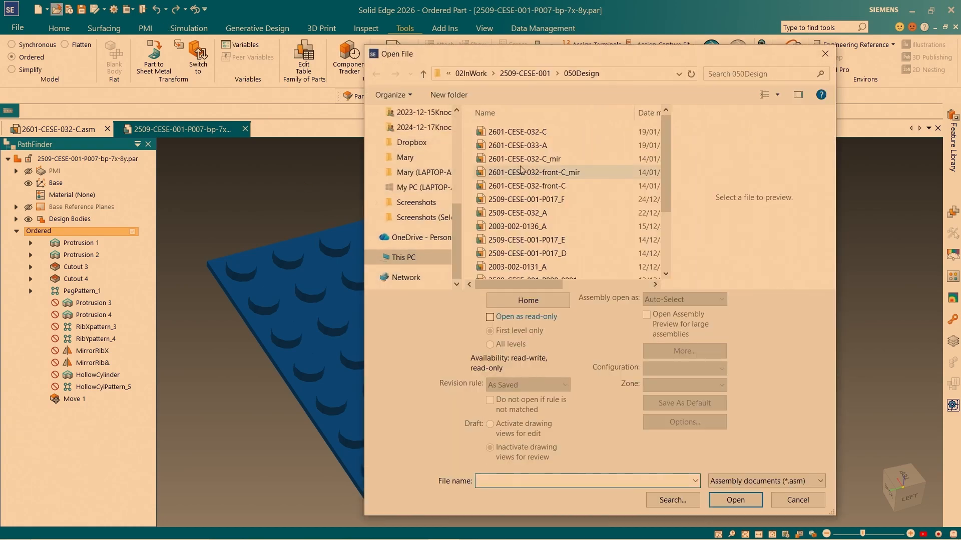
double_click(522, 170)
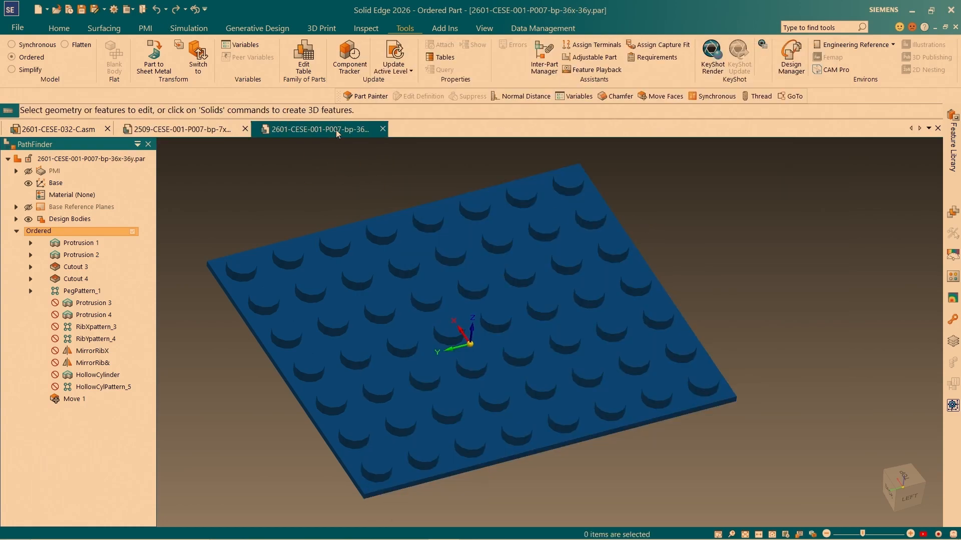
Set PegPattern_1's nXpegCount and nYpegCount variables to 36 and save the base plate part.
left_click(250, 45)
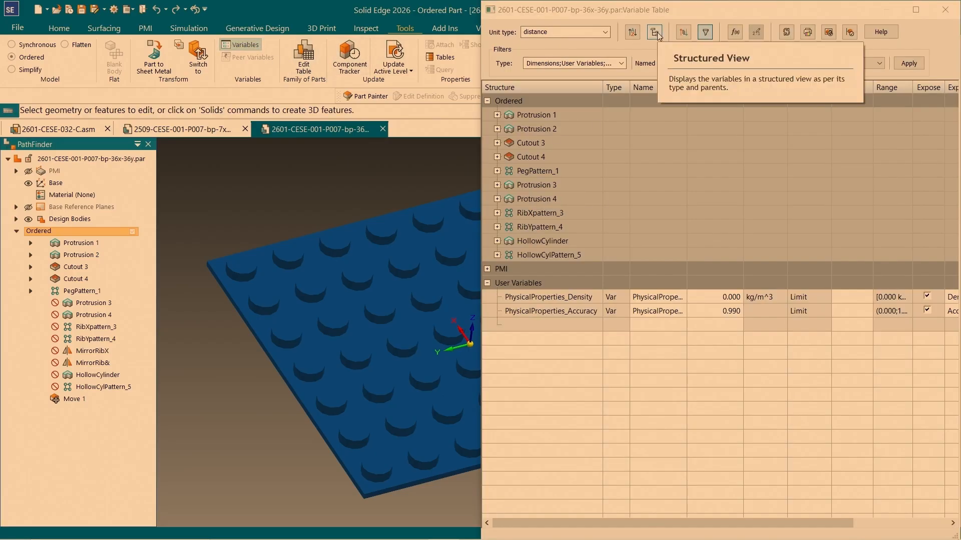
left_click(498, 172)
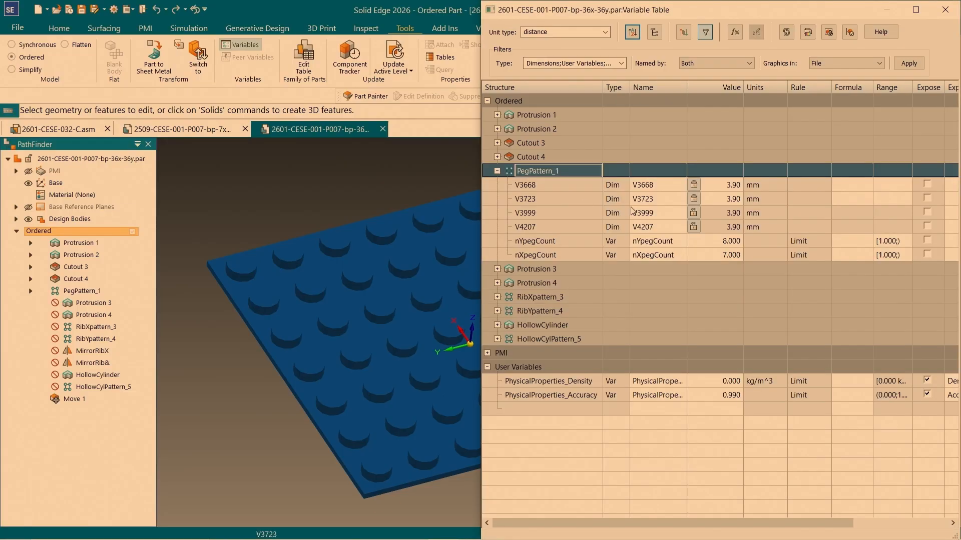
left_click(737, 256)
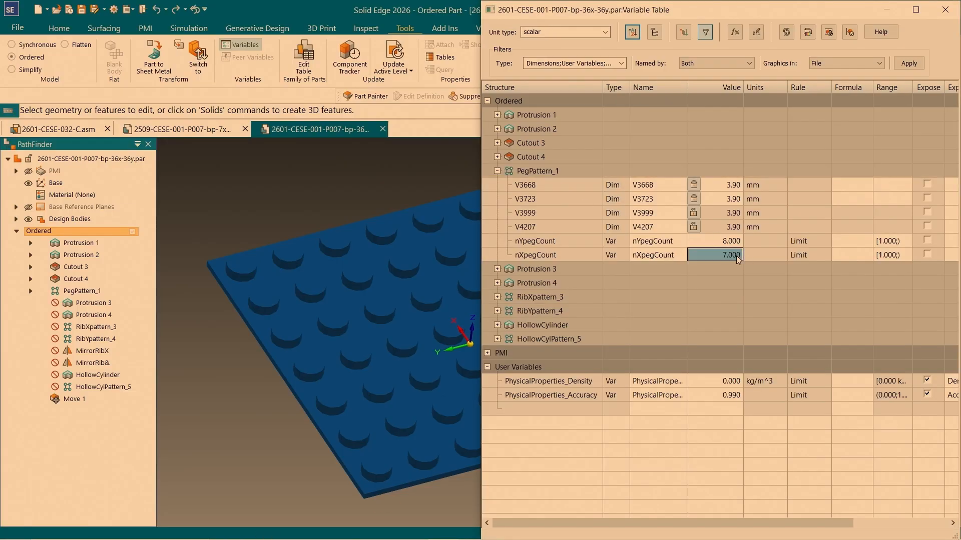
type("36")
left_click(724, 240)
type("3")
key("Return")
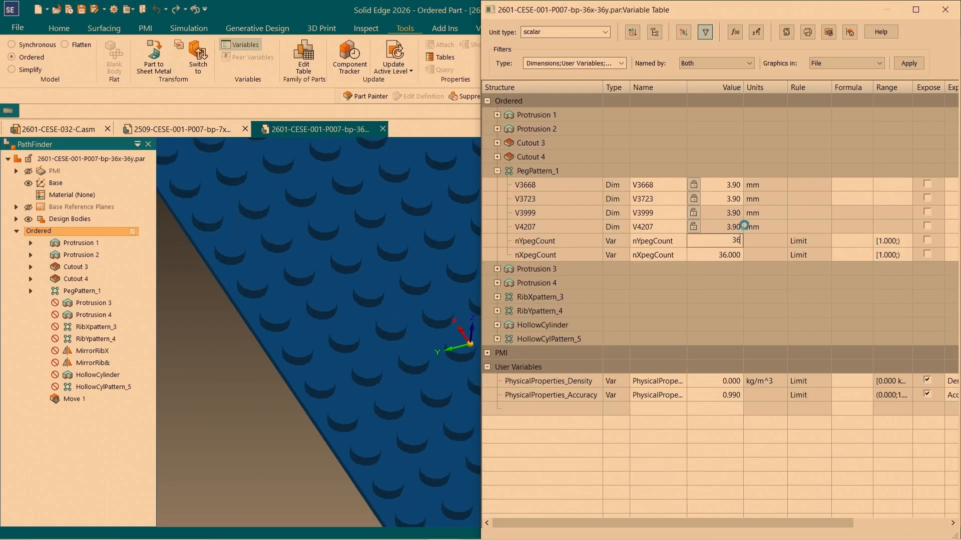
left_click(945, 9)
scroll(474, 242, "down", 3)
scroll(468, 306, "down", 4)
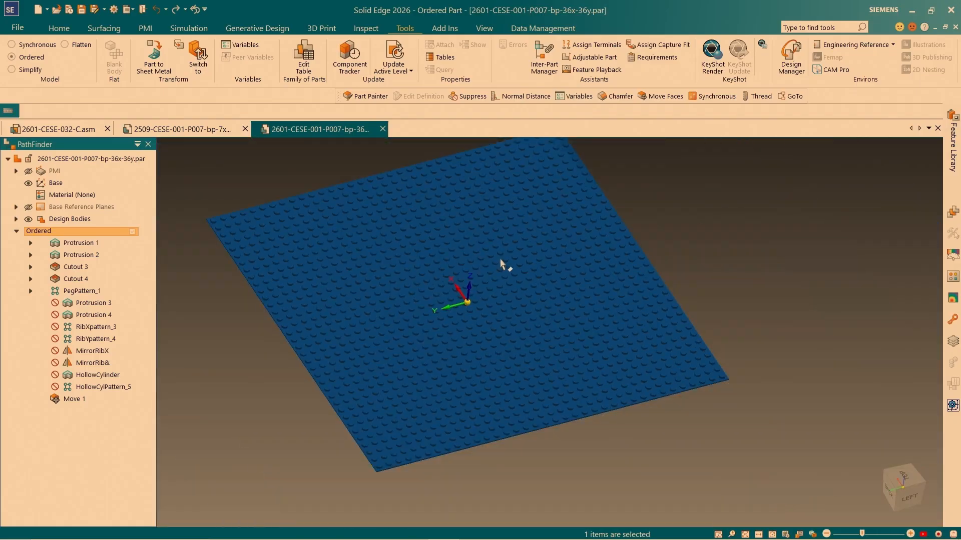
scroll(502, 262, "down", 1)
left_click(82, 10)
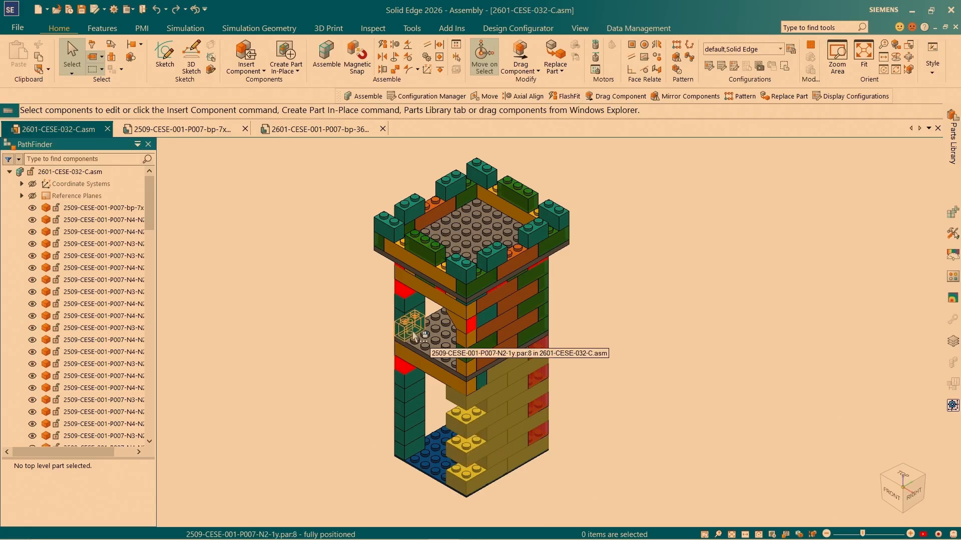
Save a copy of the tower's middle-floor plate 2509-CESE-001-P007-7x-8y-0.333 as 2601-CESE-001-P007-5x-2y-0.333 and open the copy.
scroll(413, 336, "up", 5)
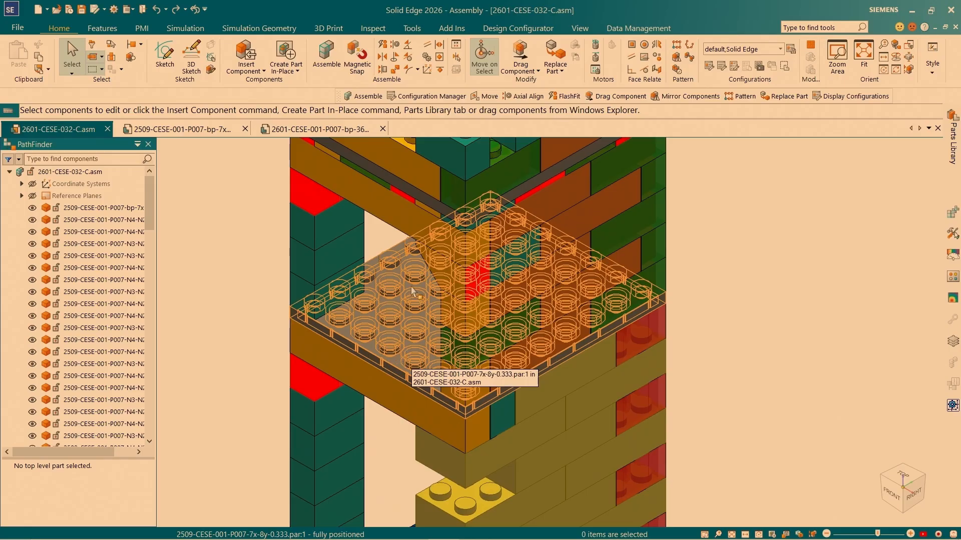
left_click(391, 315)
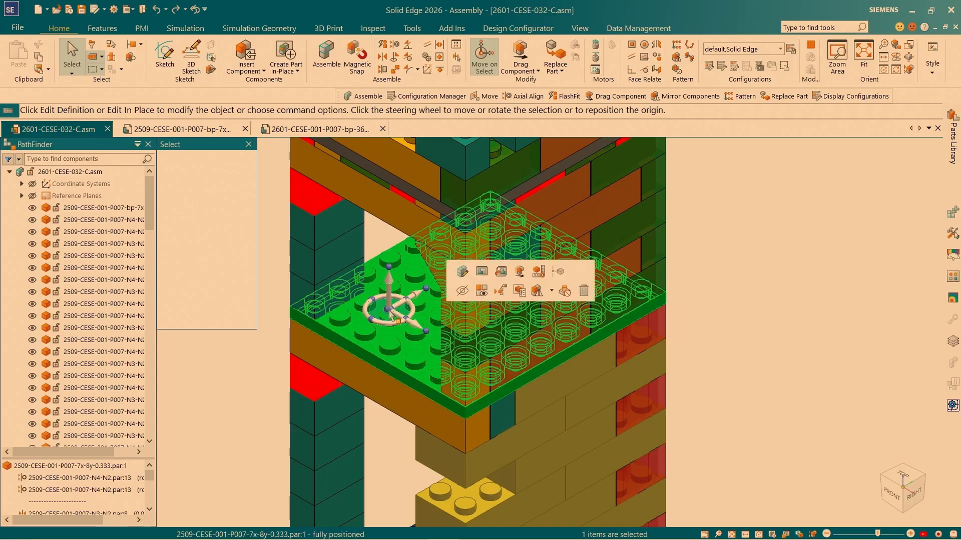
left_click(506, 274)
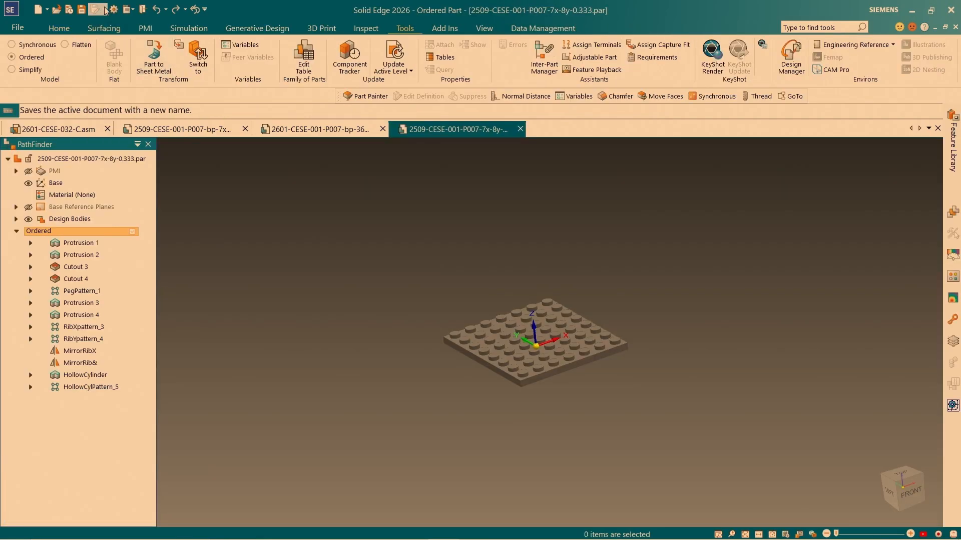
left_click(105, 9)
left_click(130, 81)
left_click(736, 345)
left_click(56, 10)
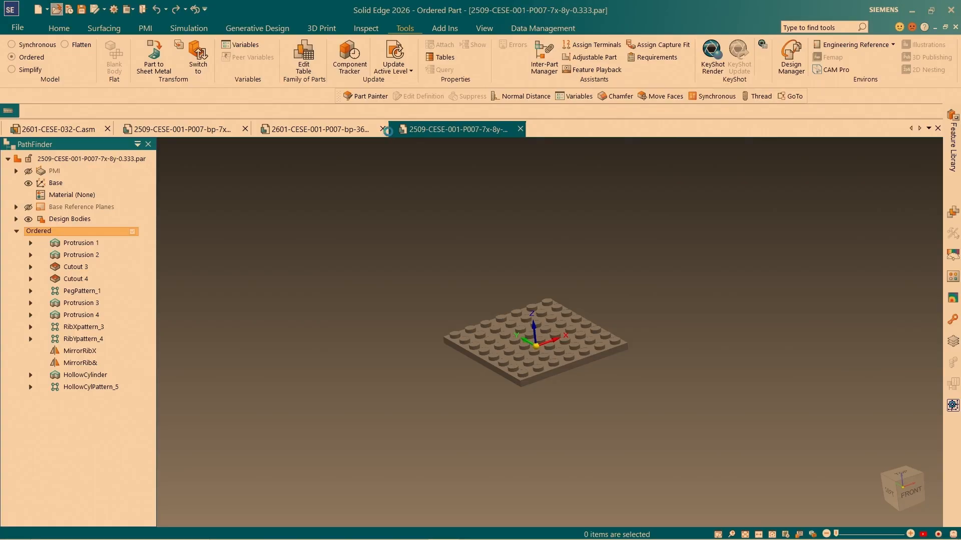
Set PegPattern_1's nYpegCount to 2 and nXpegCount to 5, and save the plate part.
left_click(244, 45)
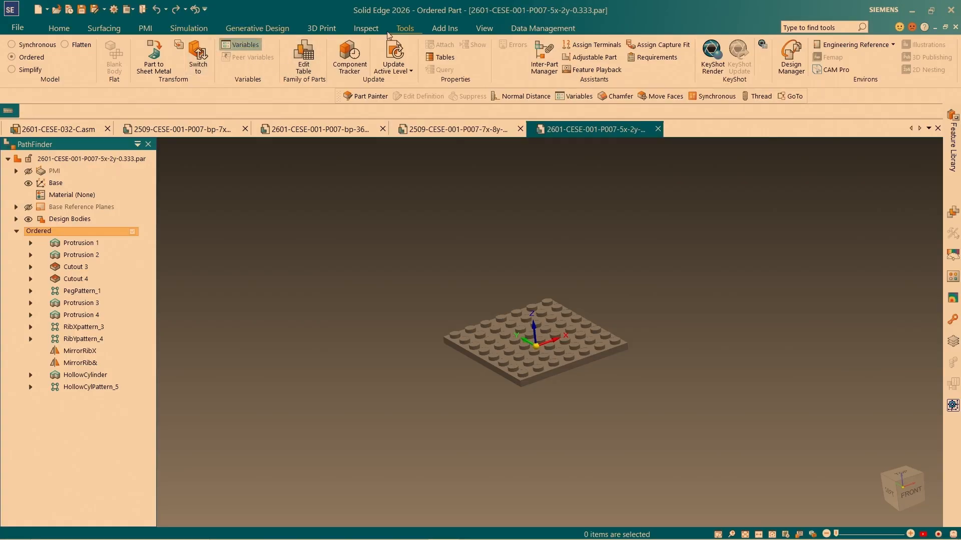
left_click(497, 172)
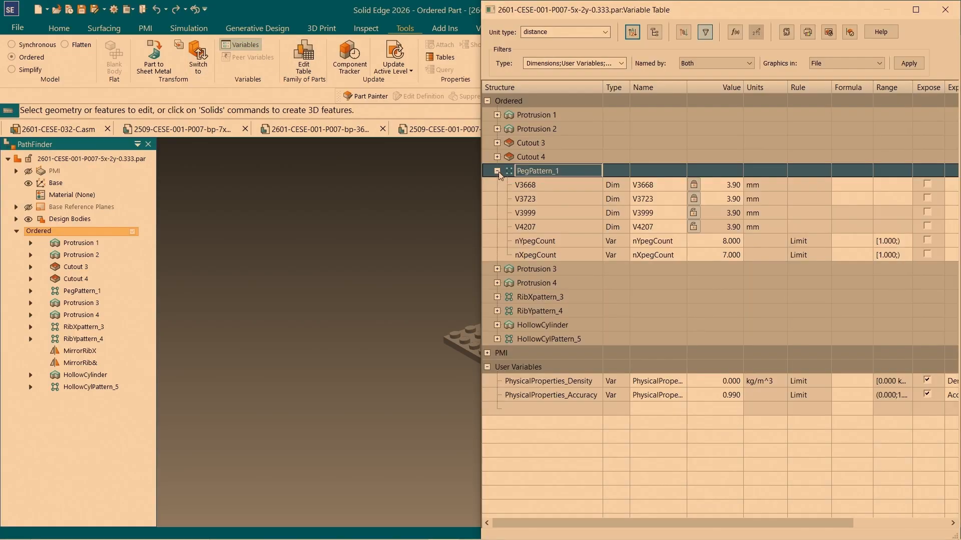
left_click(731, 241)
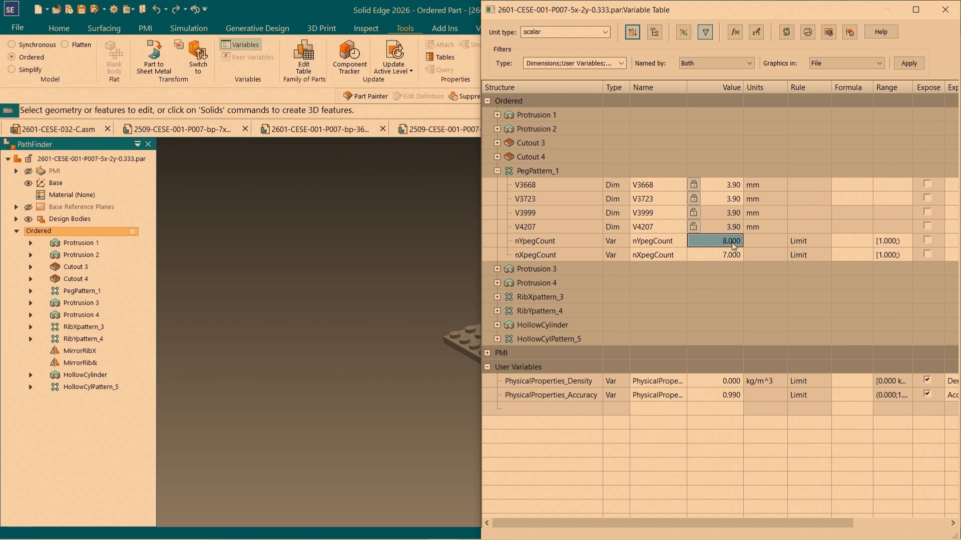
type("2")
key("Return")
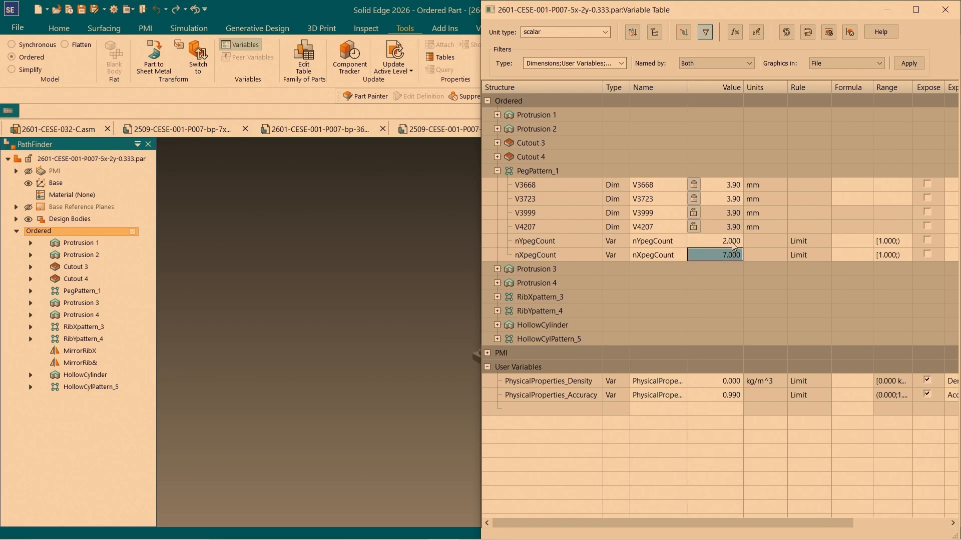
type("5")
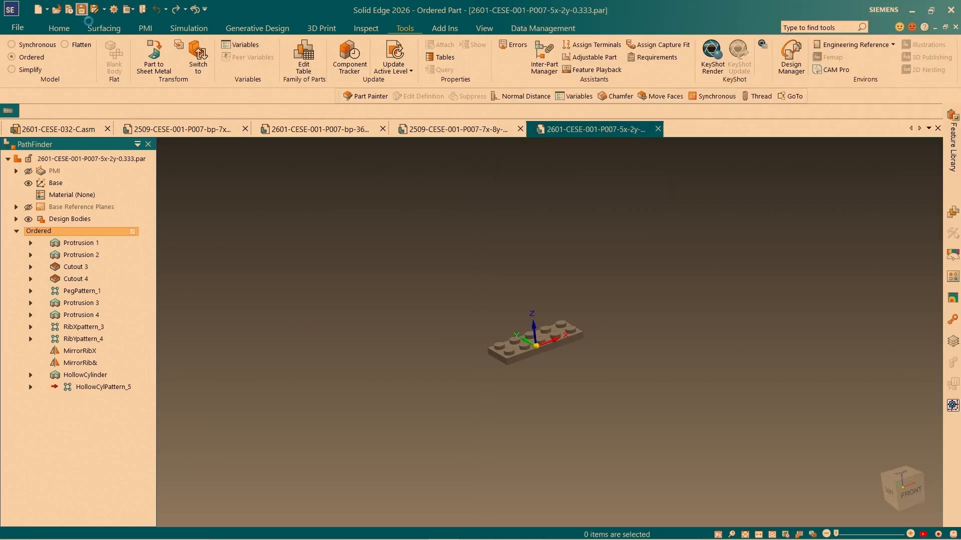
left_click(83, 12)
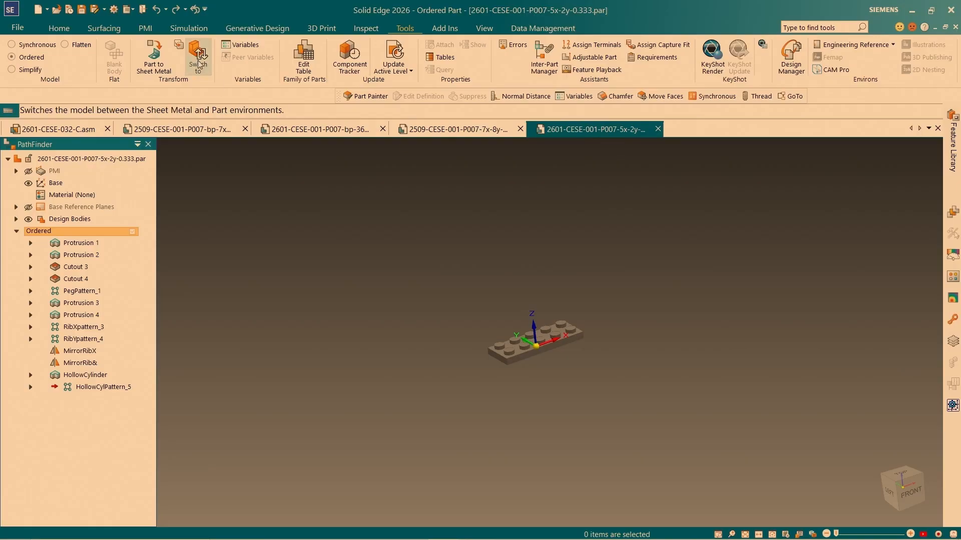
Save the 5x-2y plate under the new name 2601-CESE-001-P007-3x-2y-0.333.
left_click(104, 9)
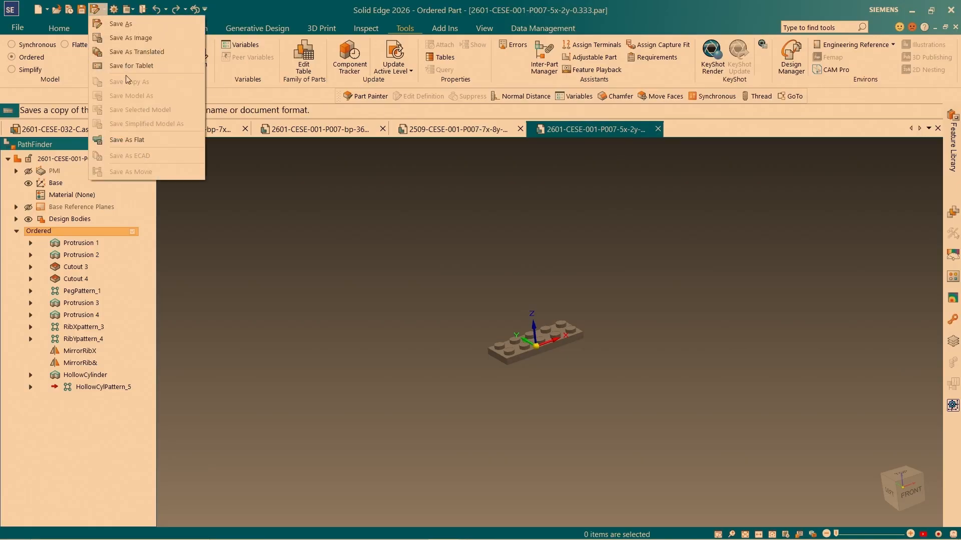
left_click(145, 25)
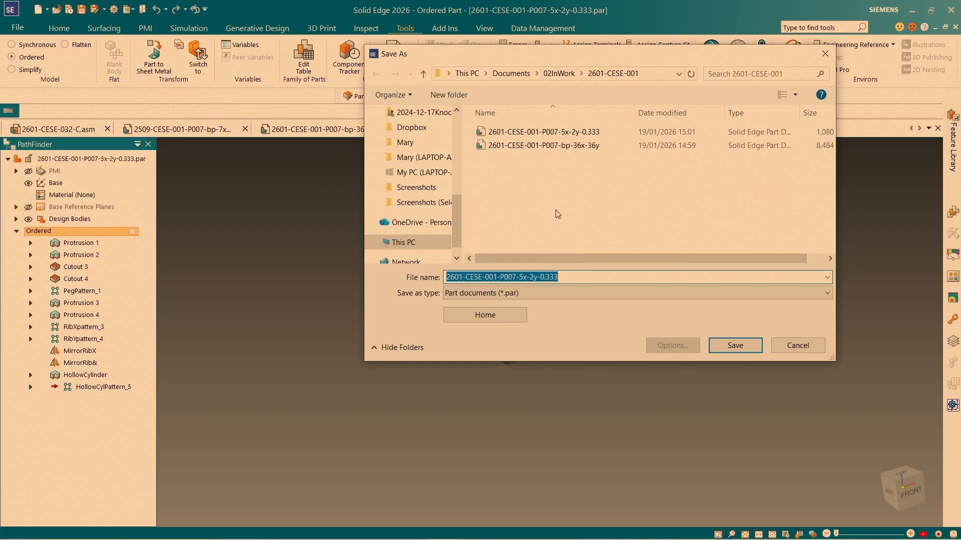
left_click(522, 277)
key("BackSpace")
type("3")
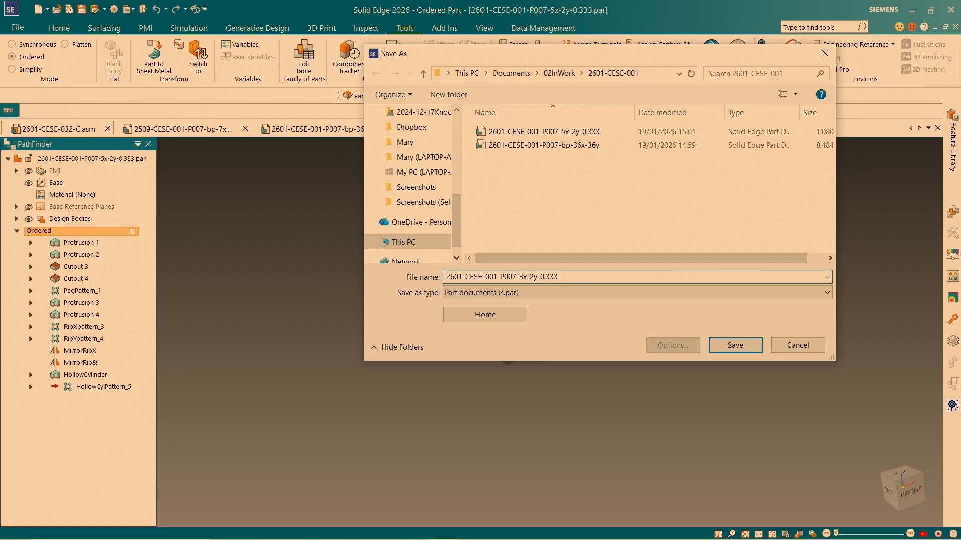
key("Return")
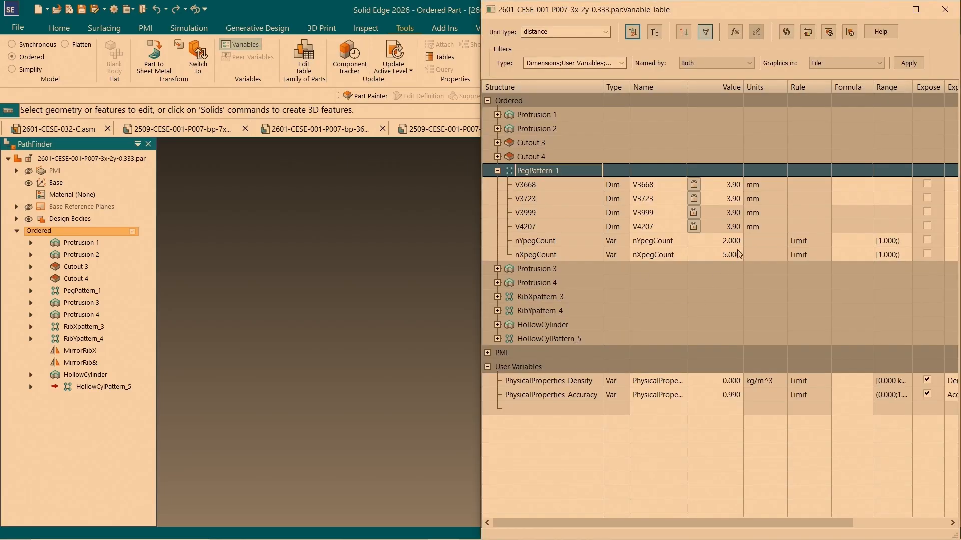
Set PegPattern_1's nXpegCount variable to 3 in the 3x-2y plate.
left_click(738, 254)
type("3")
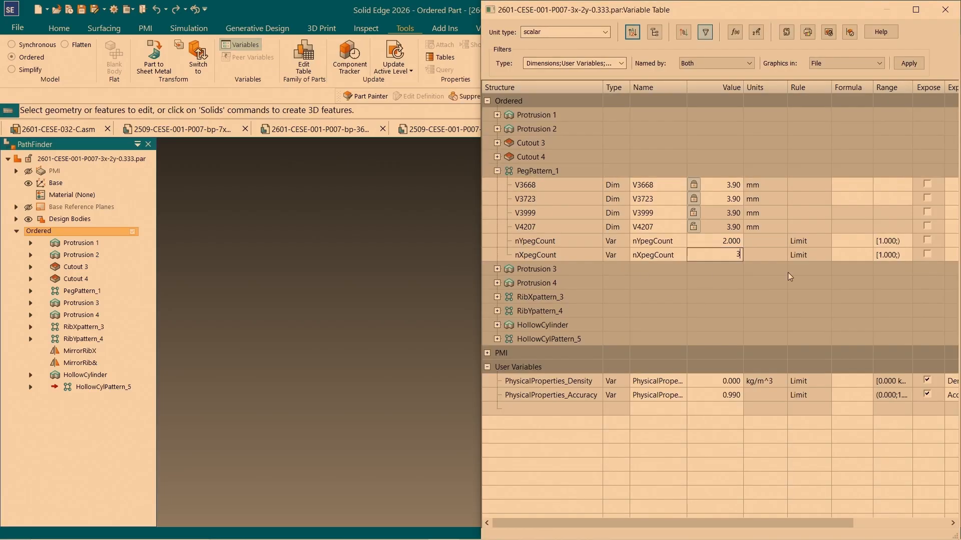
key("Return")
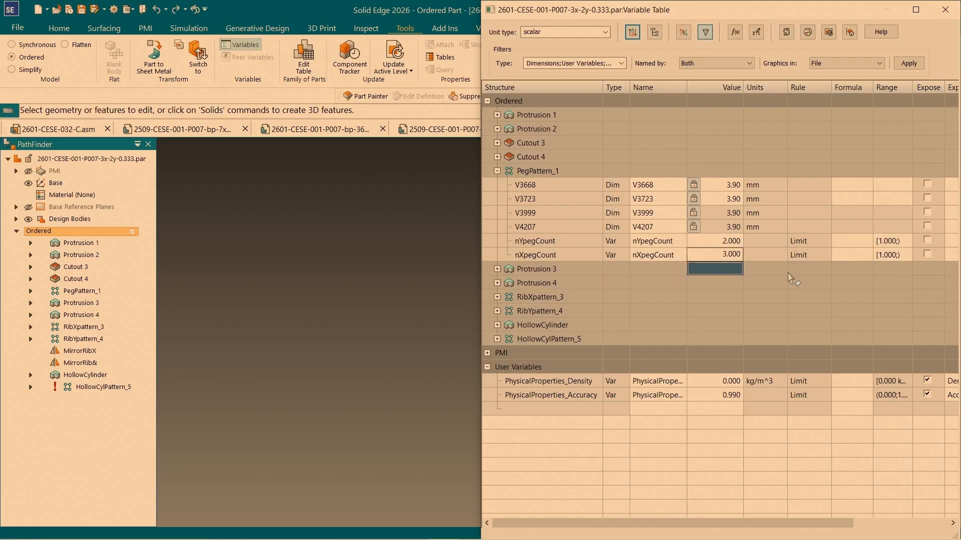
left_click(240, 44)
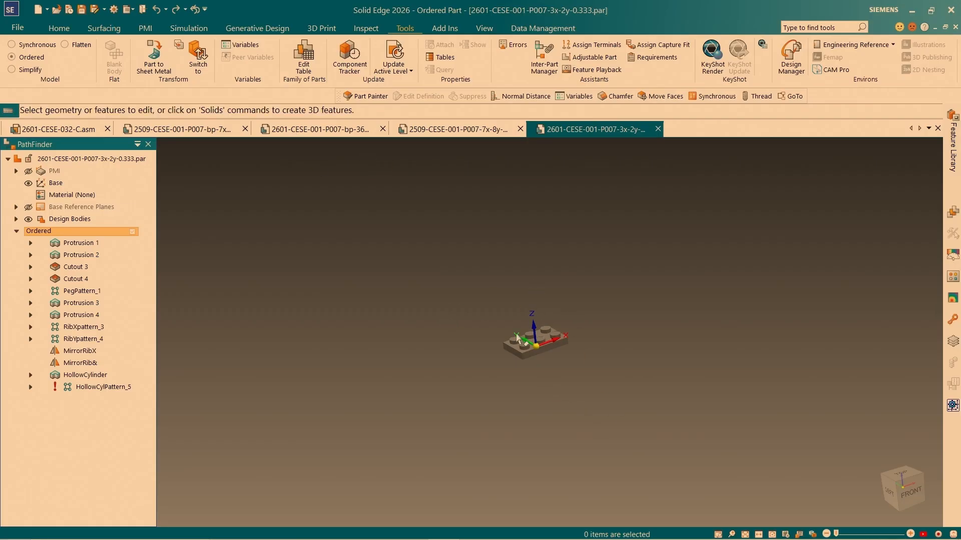
Save the 3x-2y plate under the new name 2601-CESE-001-P007-2x-2y-0.333.
left_click(104, 11)
left_click(118, 26)
key("Left")
key("Left")
key("Left")
key("Left")
key("Left")
key("Left")
key("Left")
key("Left")
key("BackSpace")
type("2")
key("Return")
Set PegPattern_1's nXpegCount variable to 2 in the 2x-2y plate.
left_click(243, 43)
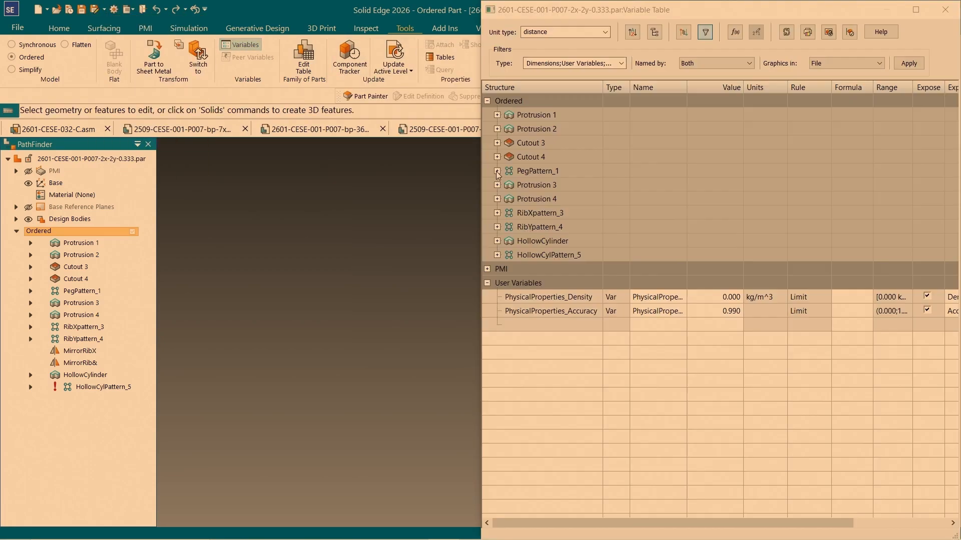
left_click(497, 171)
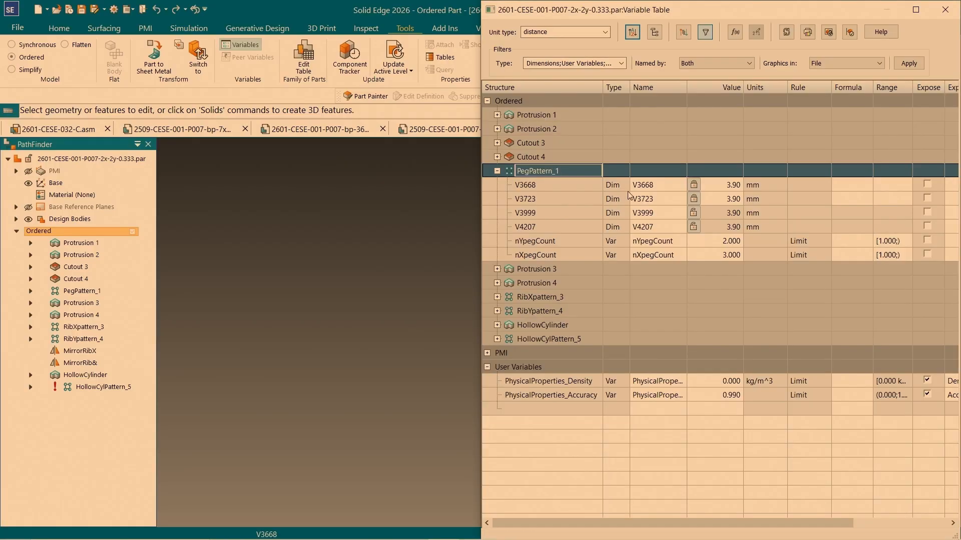
left_click(732, 255)
type("2")
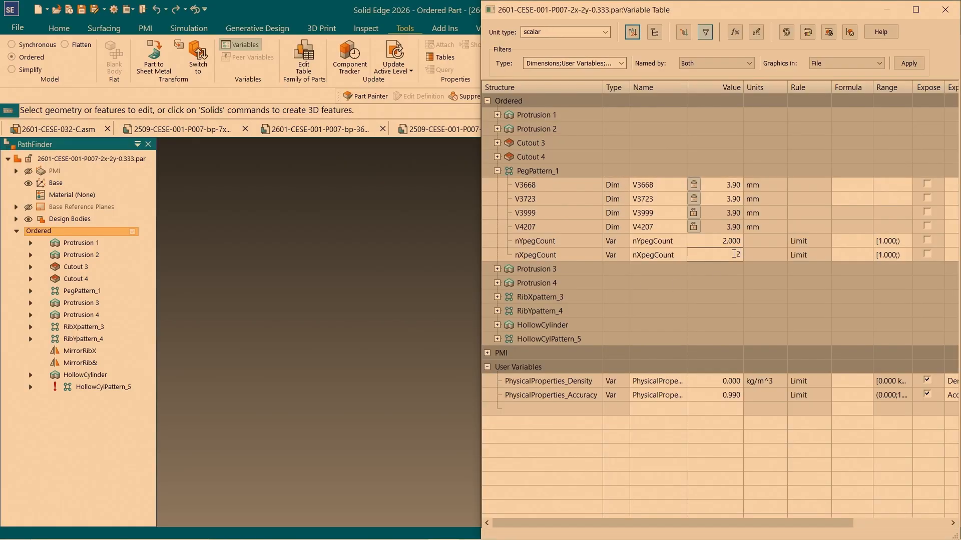
key("Return")
left_click(945, 10)
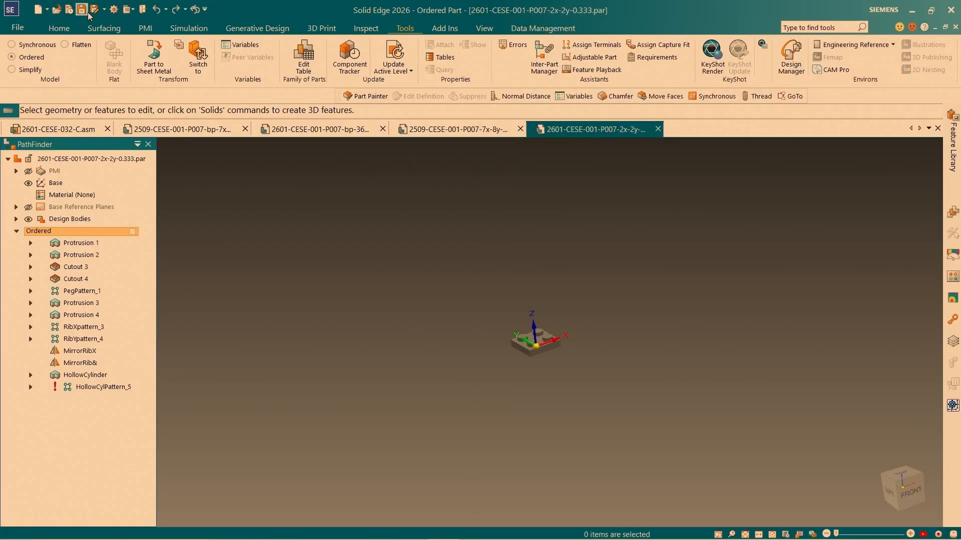
Create a new assembly from the 36x36 base plate with the iso metric assembly.asm template, closing the current part.
scroll(510, 308, "down", 3)
scroll(524, 300, "up", 4)
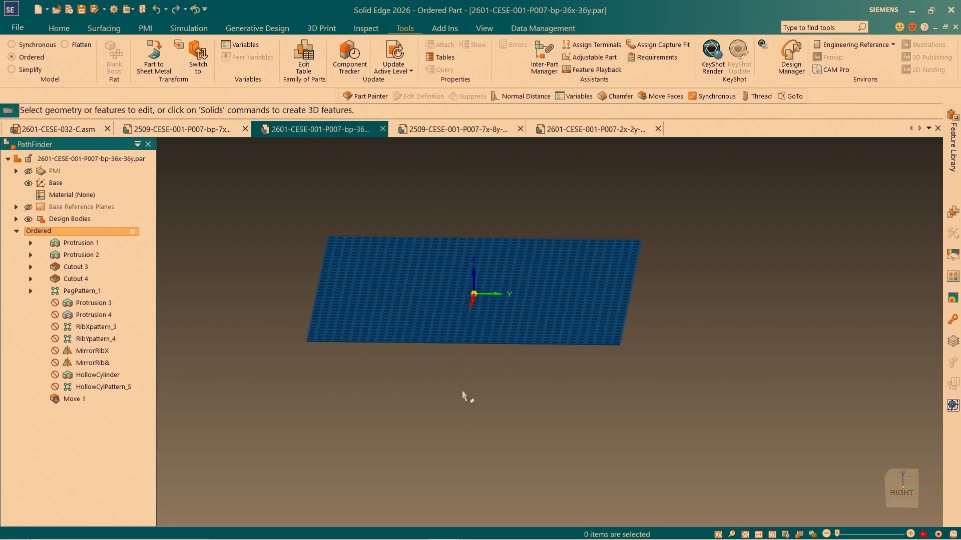
middle_click_drag(463, 392, 460, 311)
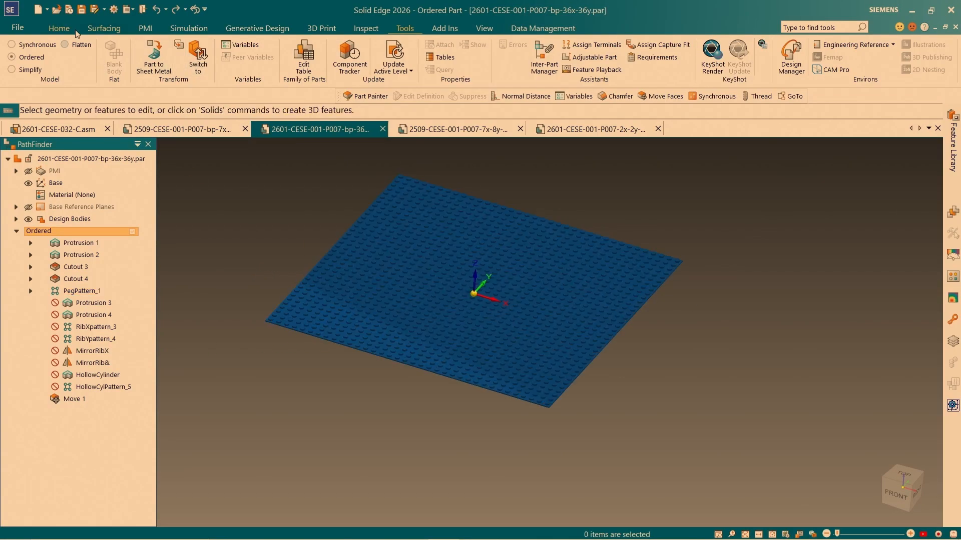
left_click(50, 12)
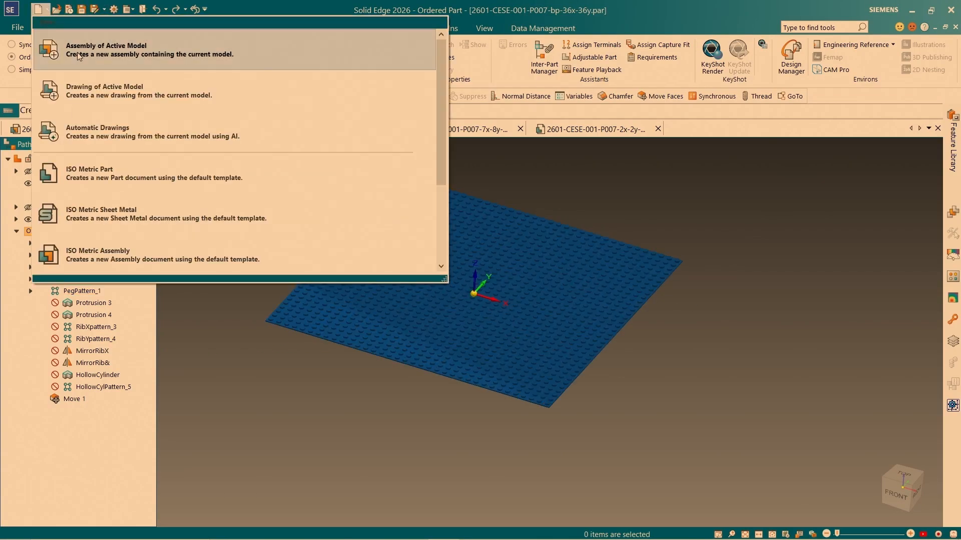
left_click(79, 50)
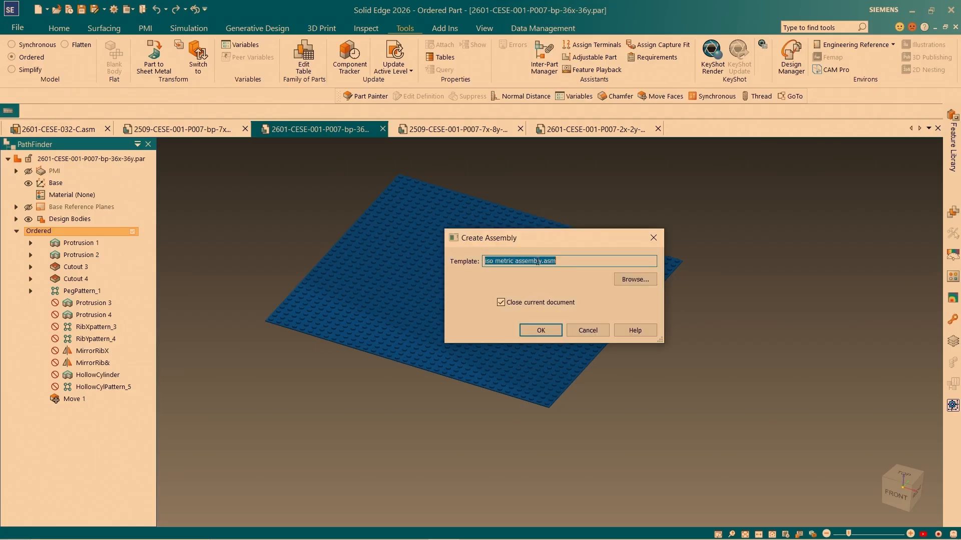
left_click(486, 264)
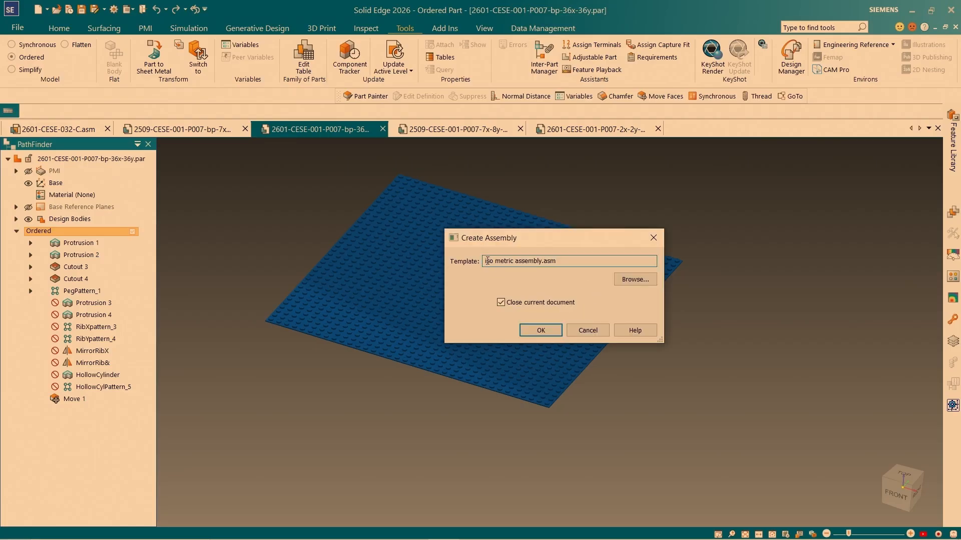
left_click(540, 330)
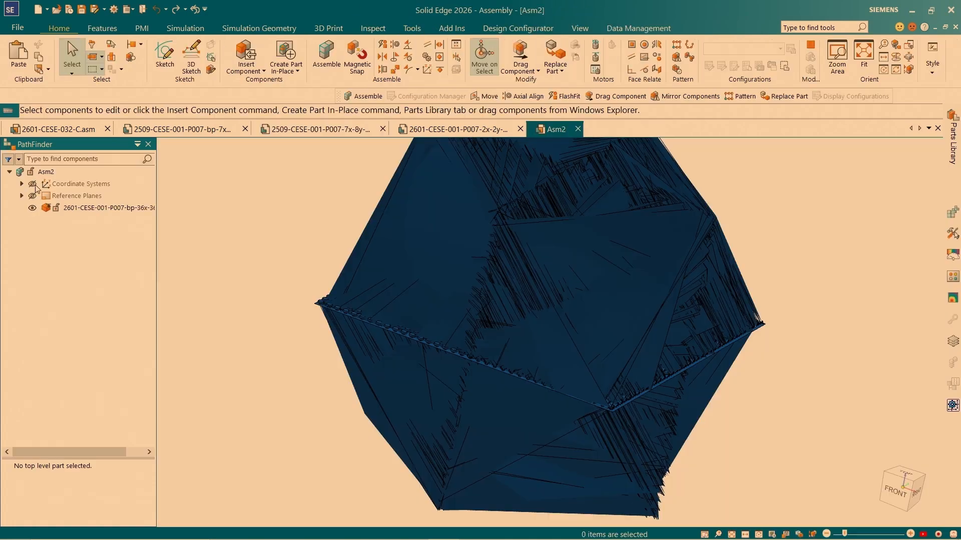
Delete the ground relationship of the 36x36 base plate in the new assembly.
left_click(80, 210)
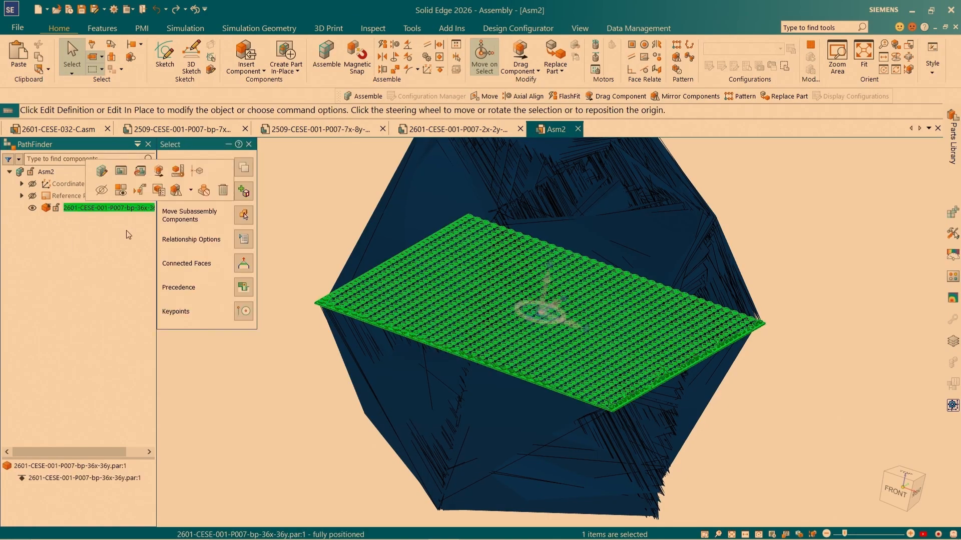
left_click(844, 228)
middle_click_drag(786, 292, 773, 265)
left_click(323, 316)
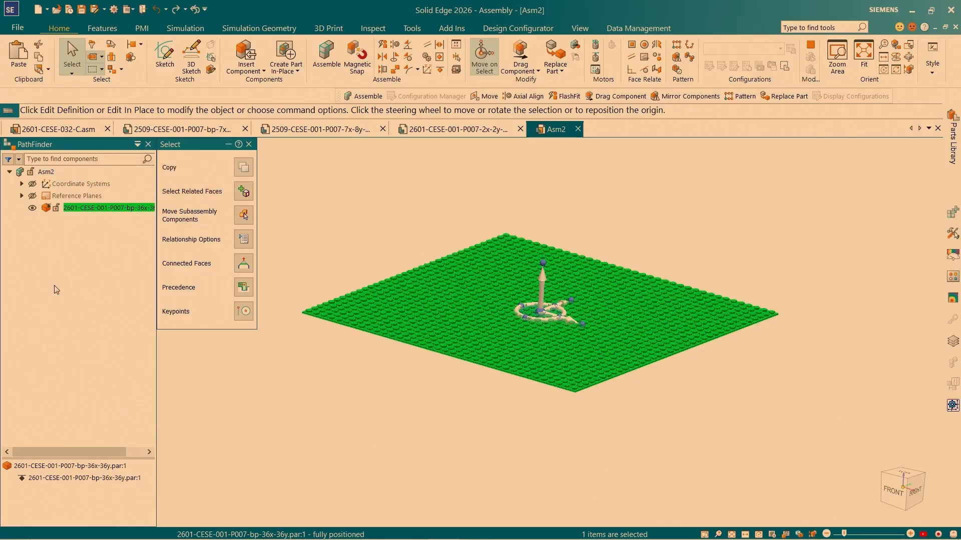
left_click(71, 478)
key("Delete")
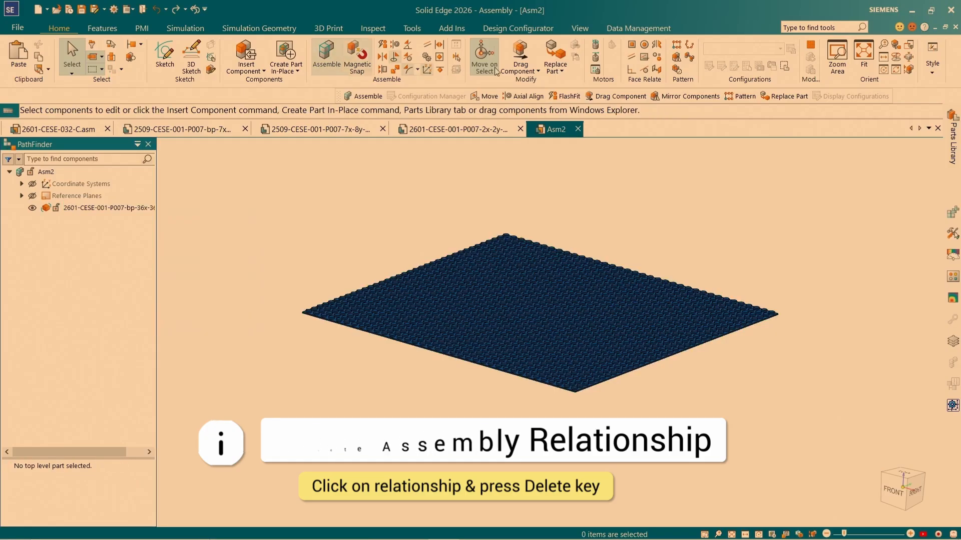
Move the ungrounded base plate freely away from the assembly origin with Drag Component.
left_click(521, 55)
left_click(596, 205)
left_click(572, 375)
left_click_drag(564, 375, 783, 346)
key("Escape")
Show the base plate component's coordinate systems and the assembly's own coordinate systems.
left_click(693, 275)
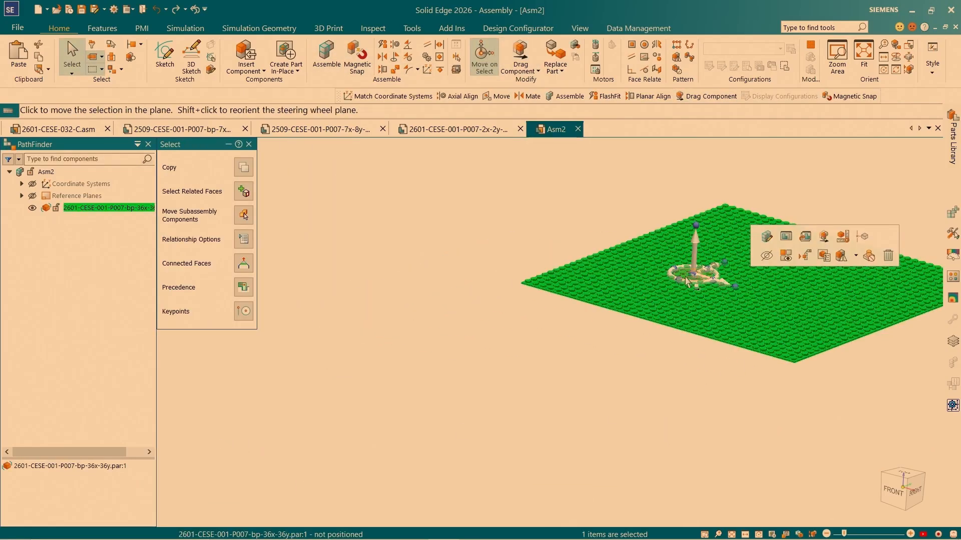
right_click(680, 290)
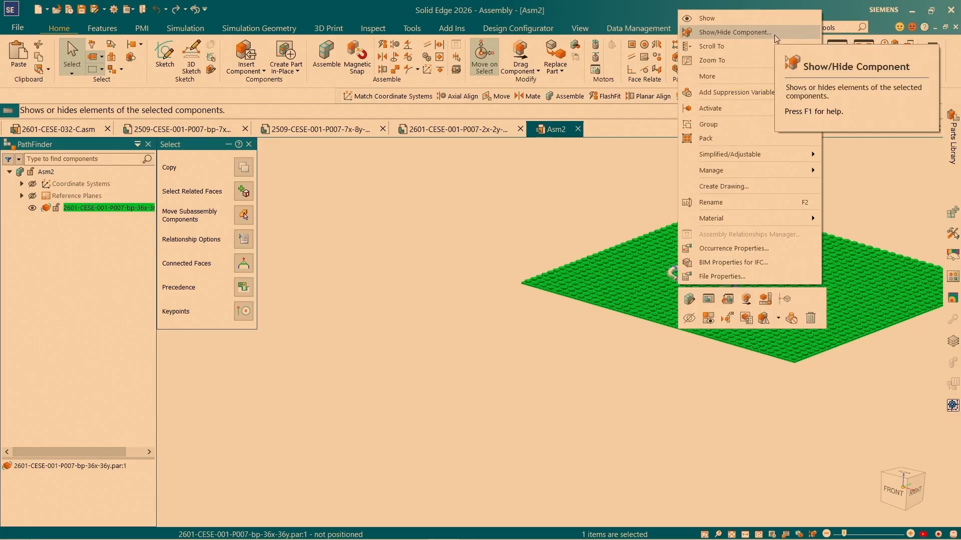
left_click(774, 33)
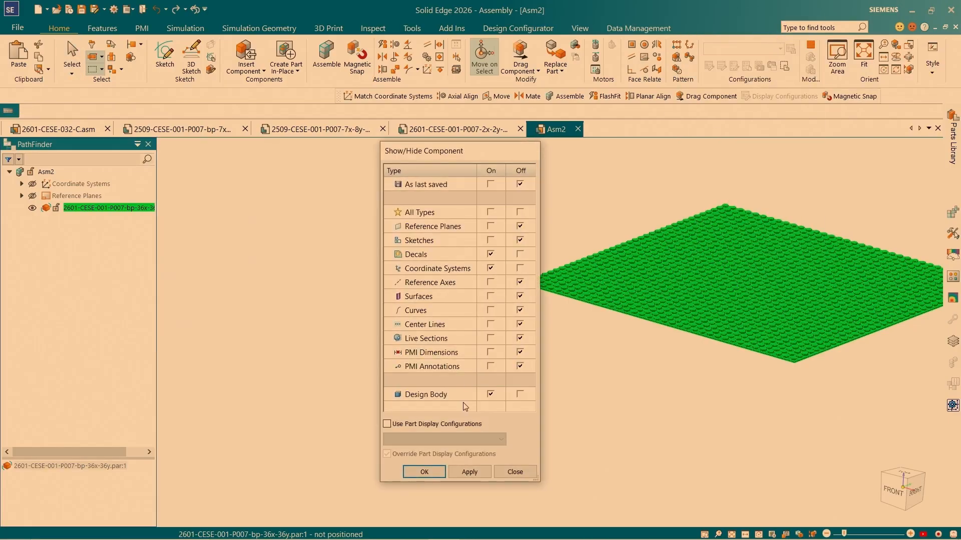
left_click(424, 471)
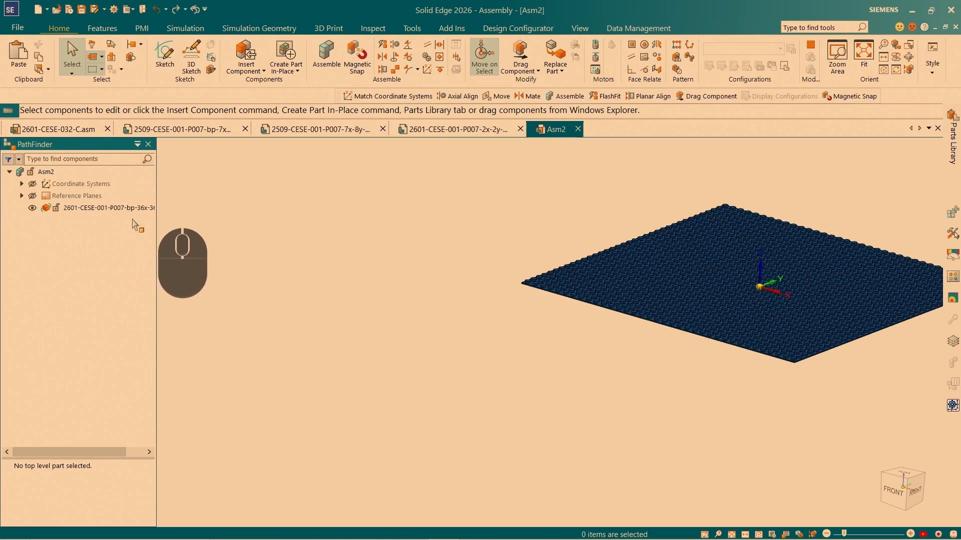
left_click(32, 184)
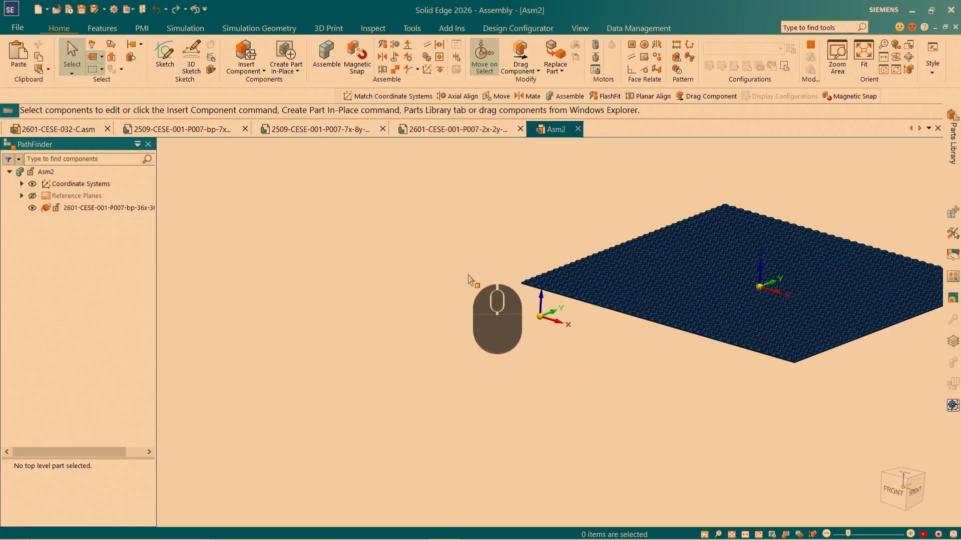
Match the base plate's coordinate system to the assembly's base coordinate system using a single coordinate system constraint.
key("ctrl+4")
left_click(425, 68)
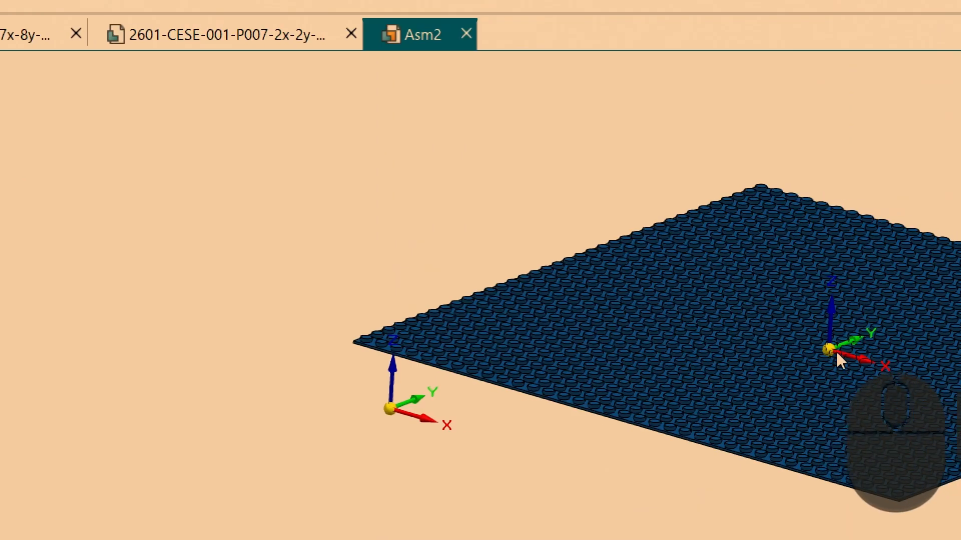
left_click(829, 349)
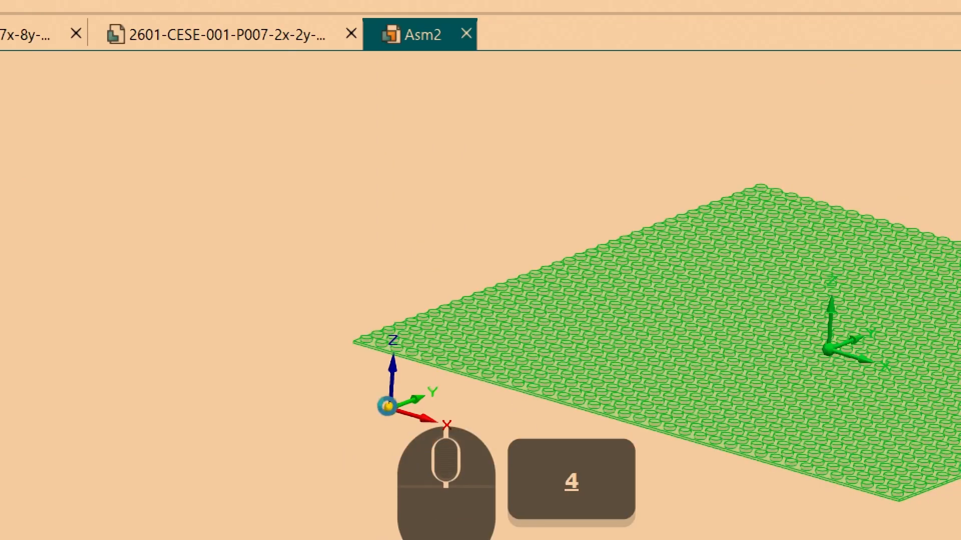
left_click(389, 406)
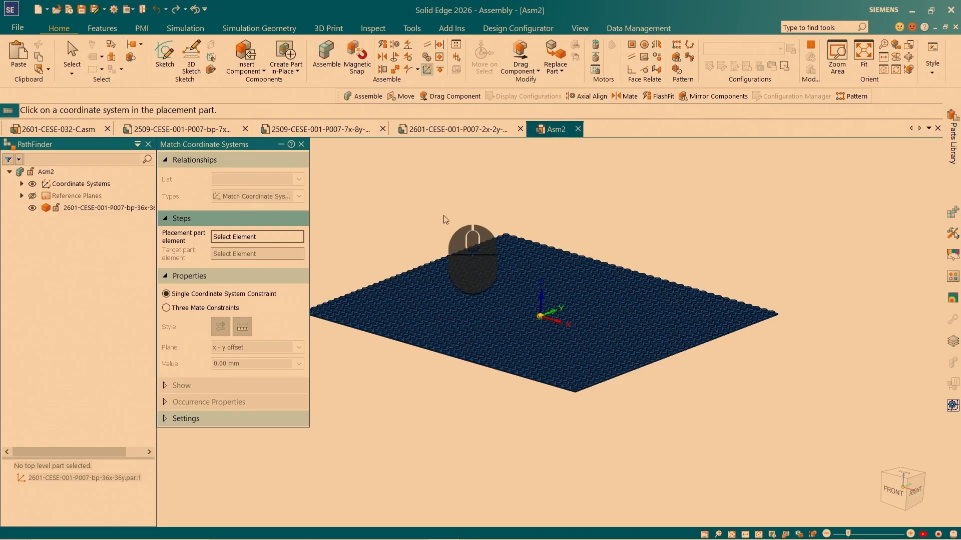
left_click(72, 56)
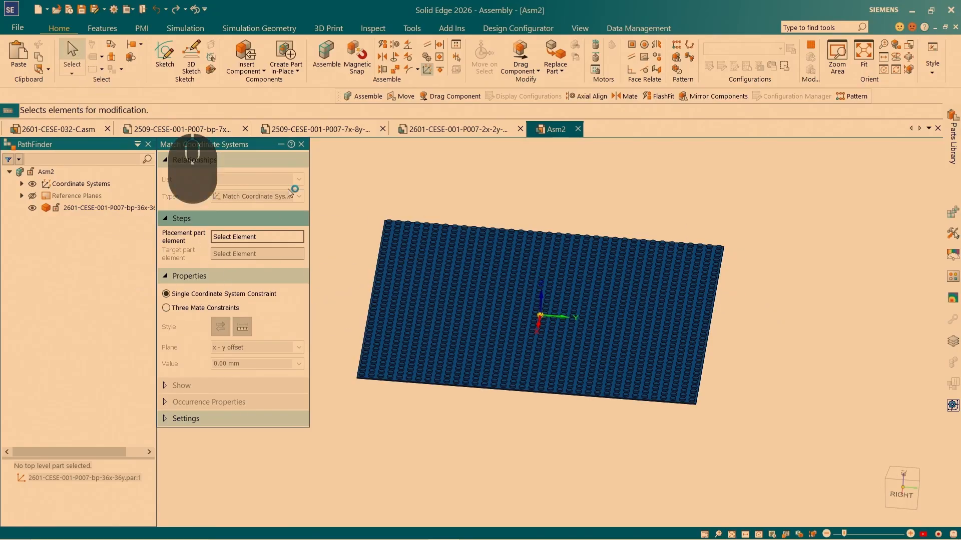
Switch off all element types in the base plate's Show/Hide Component settings and hide the assembly's coordinate systems.
left_click(439, 286)
right_click(439, 287)
left_click(505, 30)
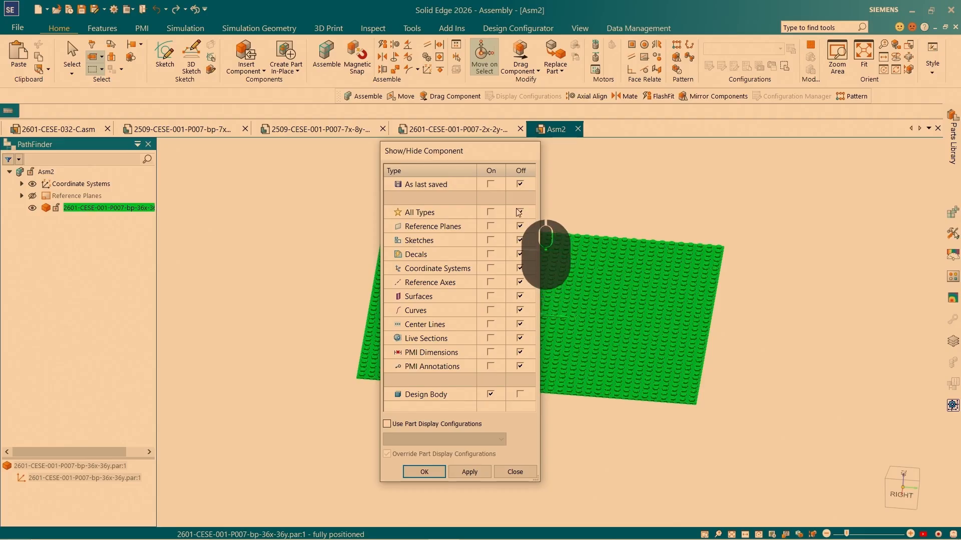
left_click(427, 471)
left_click(540, 409)
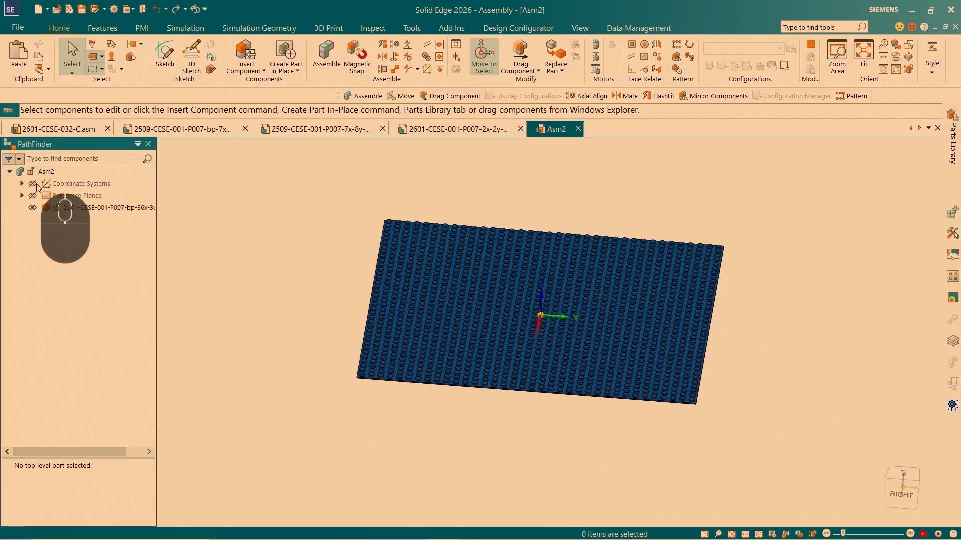
Save the new assembly as 2601-CESE-001-P033.
left_click(81, 9)
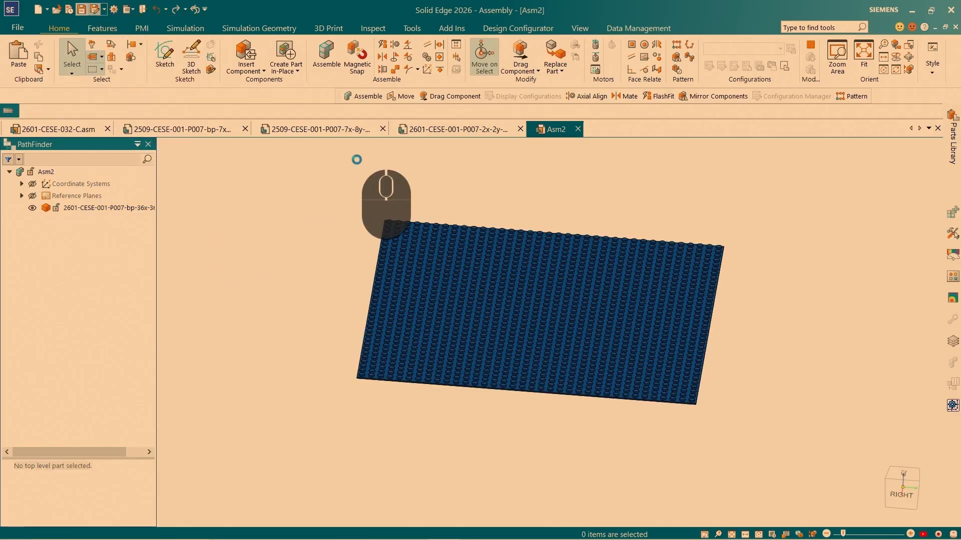
middle_click_drag(491, 273, 485, 309)
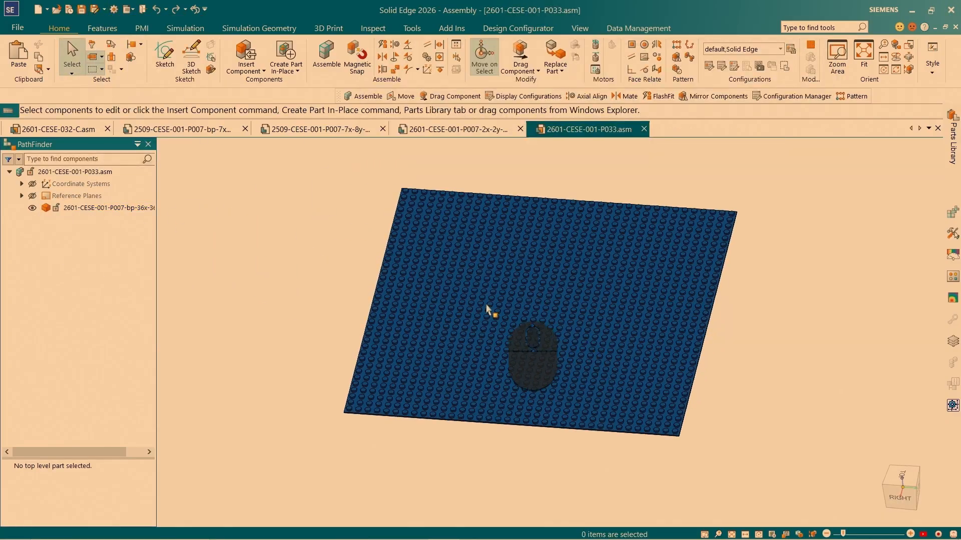
scroll(465, 281, "up", 4)
scroll(559, 264, "down", 1)
scroll(559, 268, "down", 1)
middle_click_drag(603, 283, 601, 298)
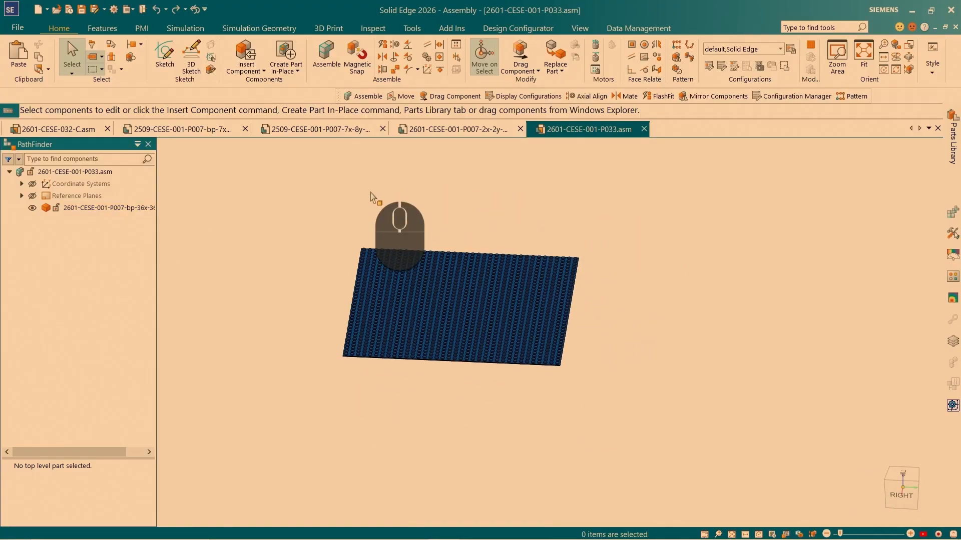
Keep the Parts Library open and place the 2601-CESE-032-C tower beside the base plate without any relationships.
left_click(953, 138)
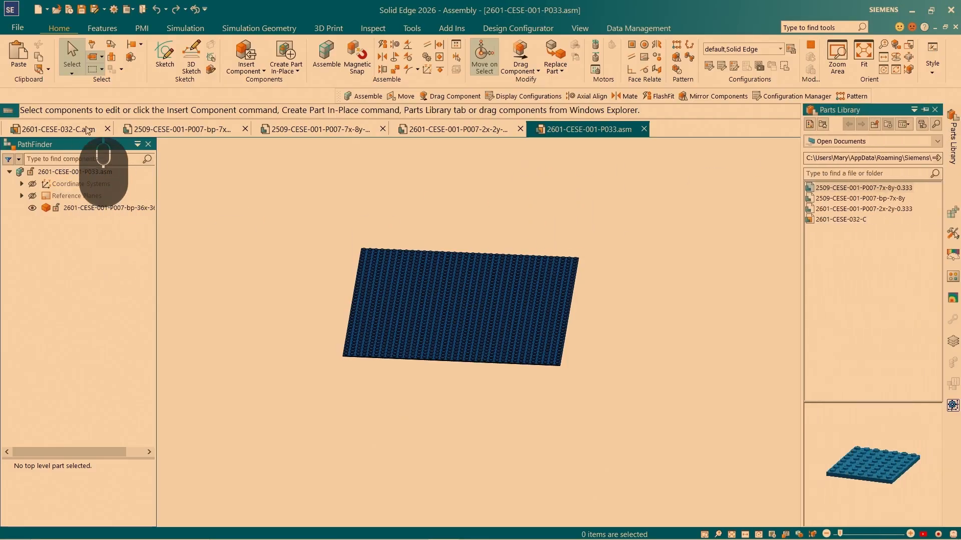
left_click(925, 111)
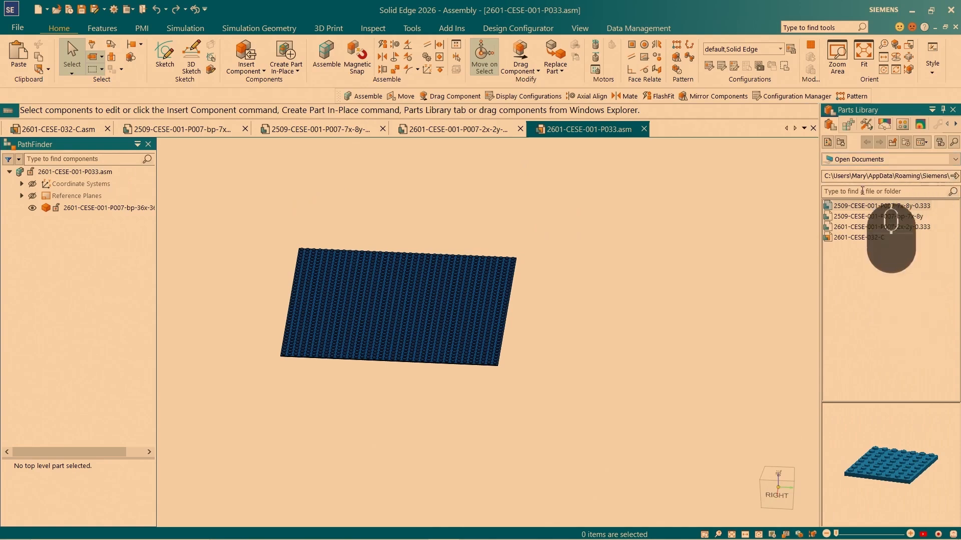
left_click(853, 238)
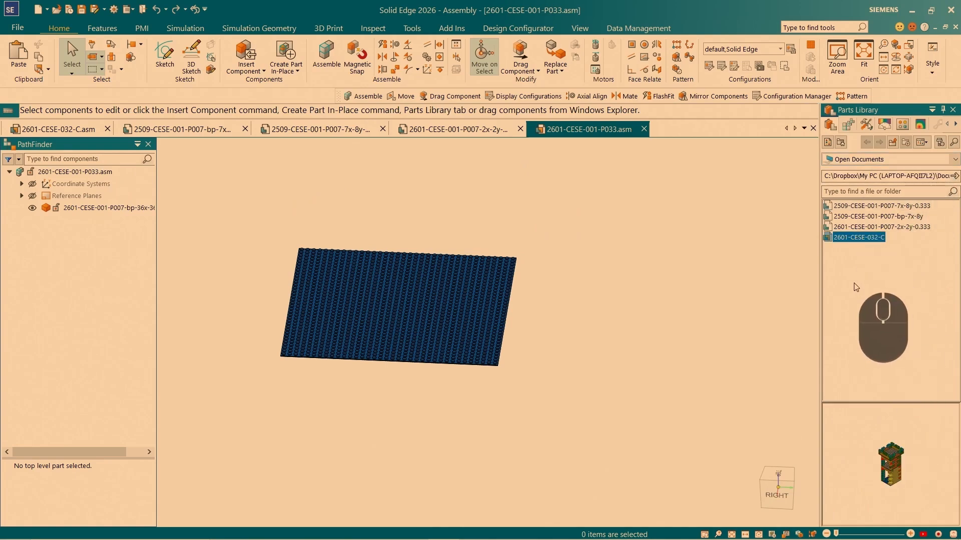
left_click(924, 466)
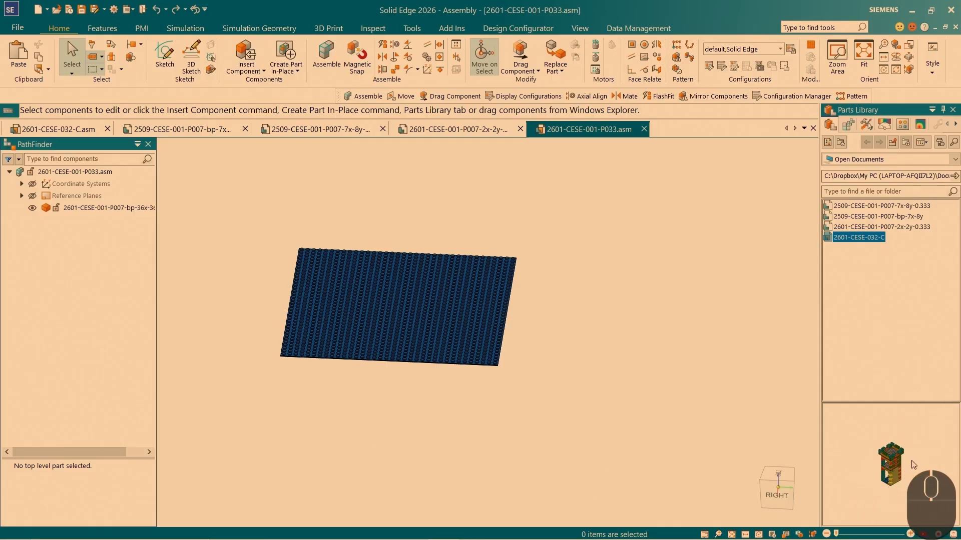
left_click_drag(855, 238, 559, 220)
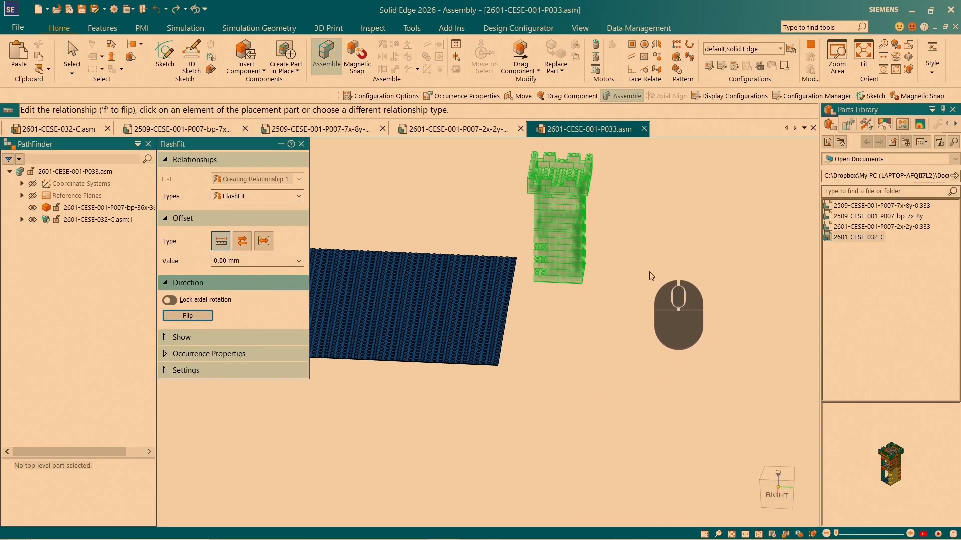
key("Escape")
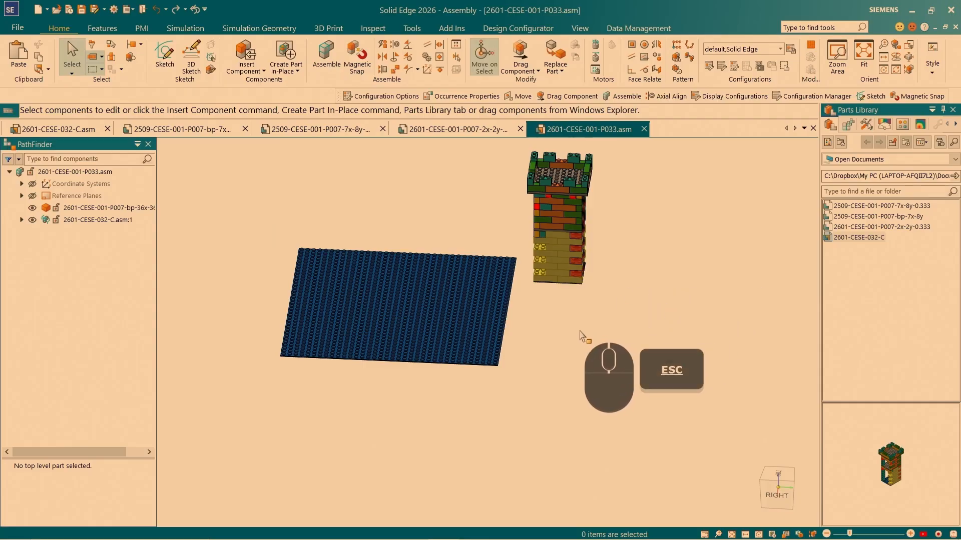
Hide the lowest red corner brick of the tower to expose the pegs of the brick underneath.
middle_click_drag(588, 315, 594, 282)
scroll(595, 283, "up", 5)
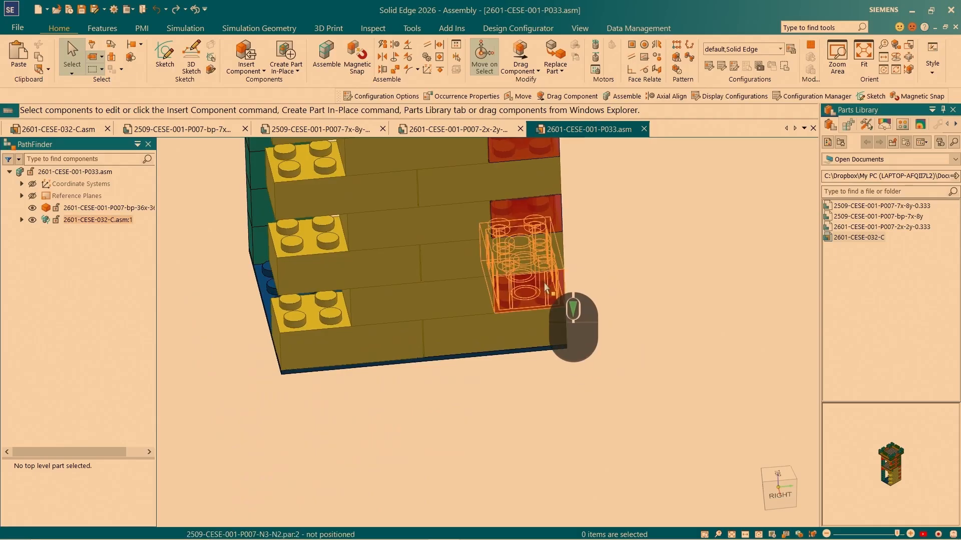
left_click(546, 288)
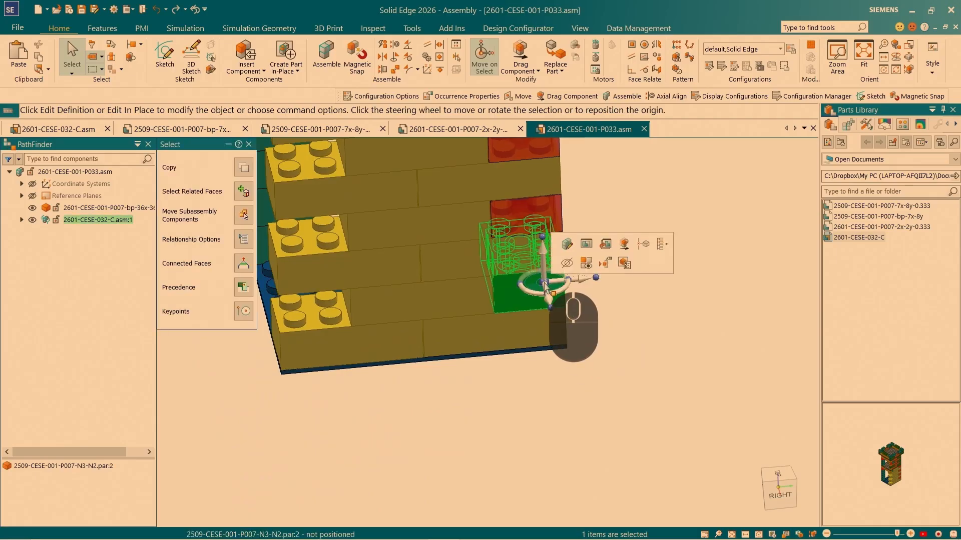
left_click(567, 263)
Axially align the outer corner peg of the tower's exposed lowest brick with the corner peg of the base plate.
scroll(575, 330, "down", 3)
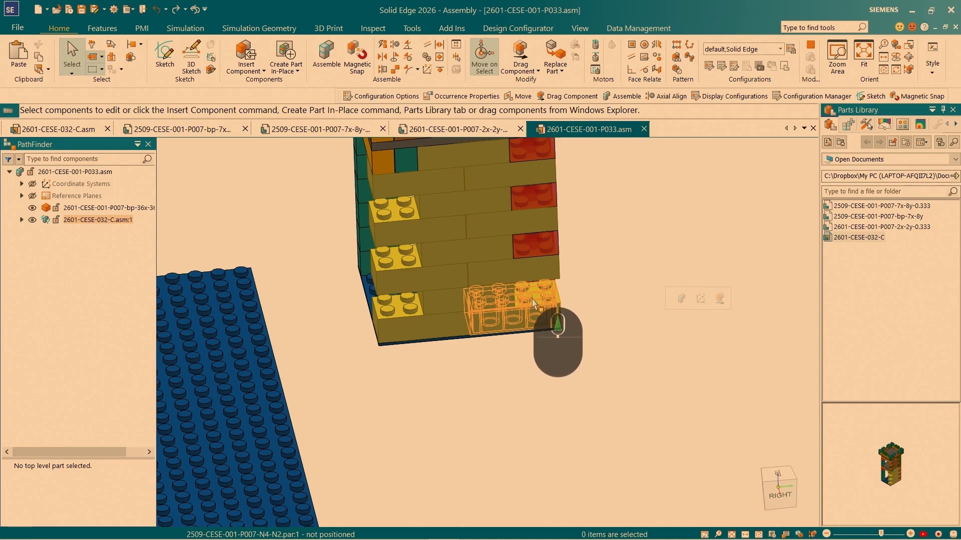
middle_click_drag(545, 300, 658, 294)
scroll(659, 294, "down", 2)
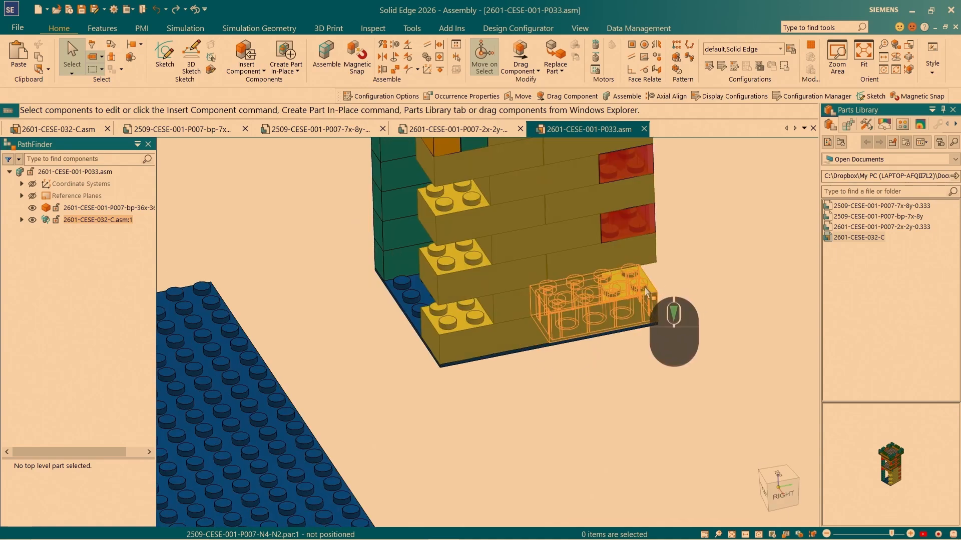
scroll(647, 293, "up", 2)
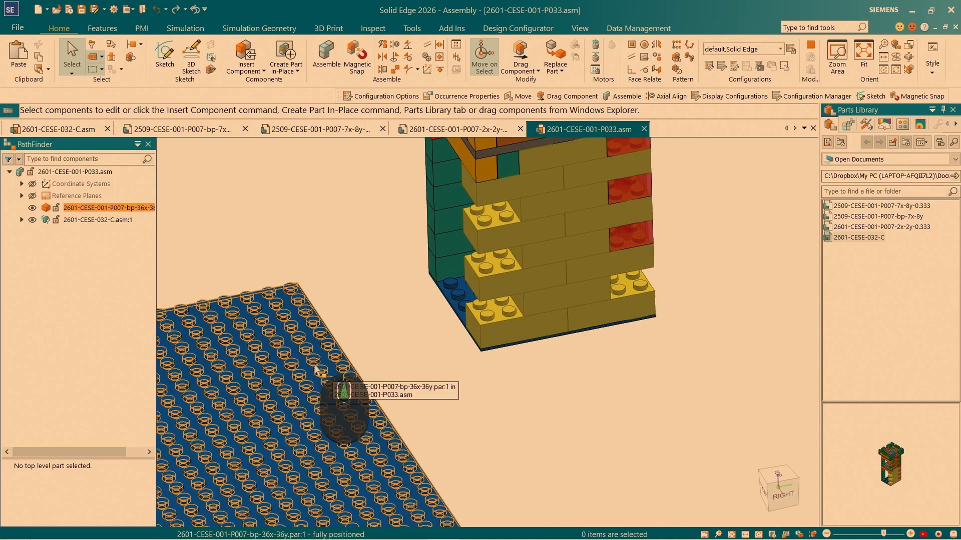
left_click(398, 46)
scroll(641, 272, "down", 5)
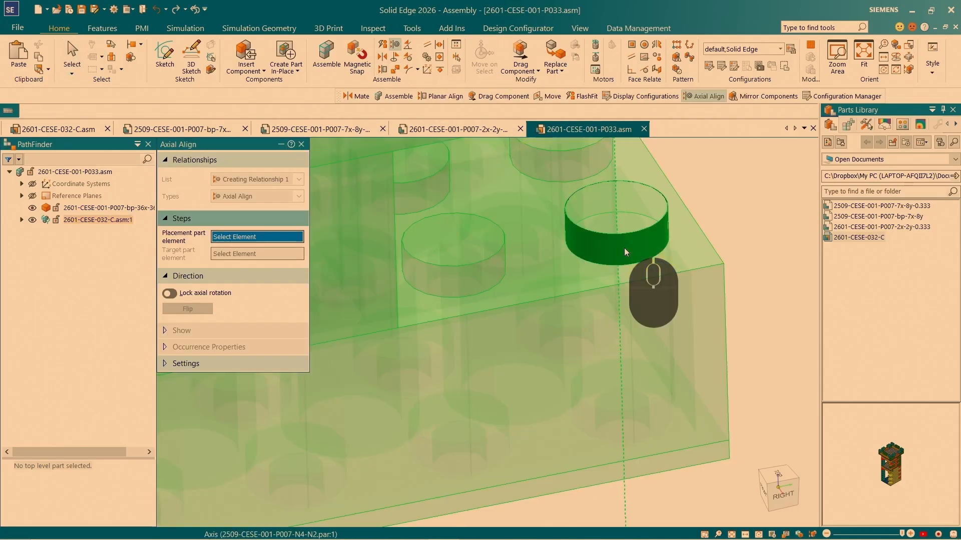
left_click(623, 248)
scroll(454, 269, "down", 3)
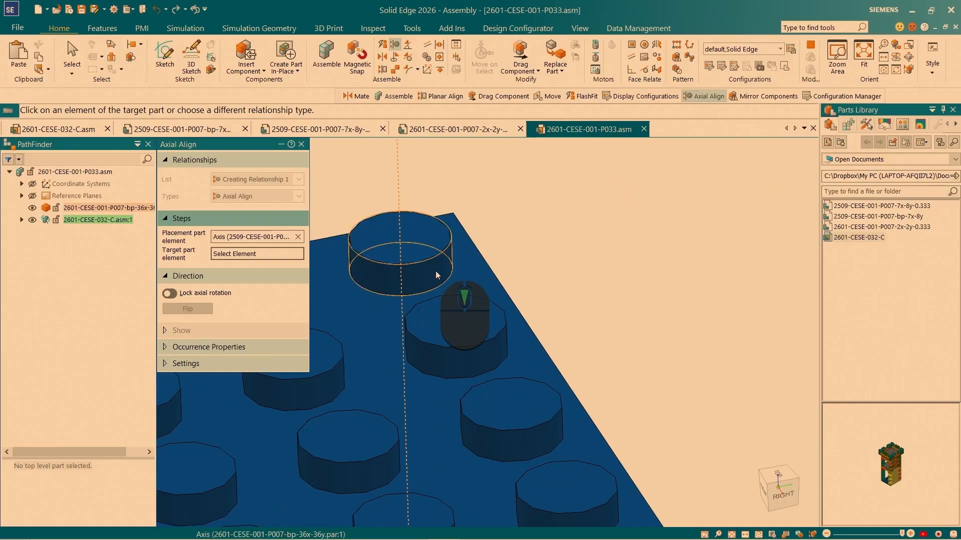
left_click(436, 272)
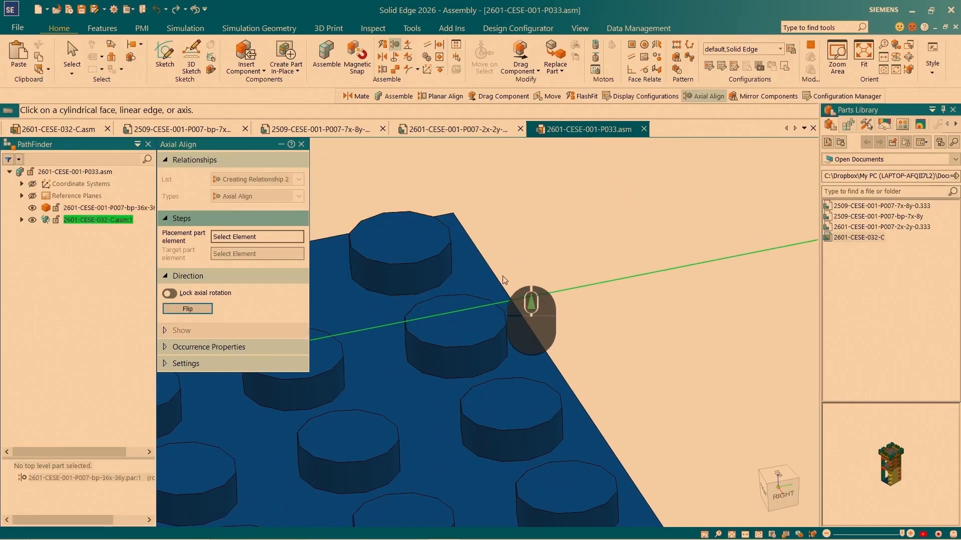
Axially align the neighbouring peg of the same tower brick with the matching peg of the base plate.
scroll(505, 279, "up", 6)
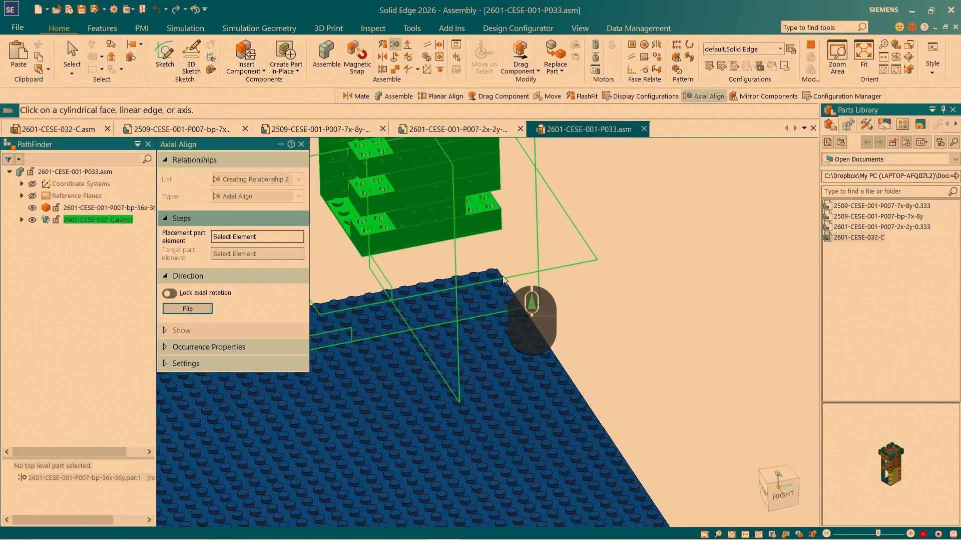
scroll(467, 197, "down", 8)
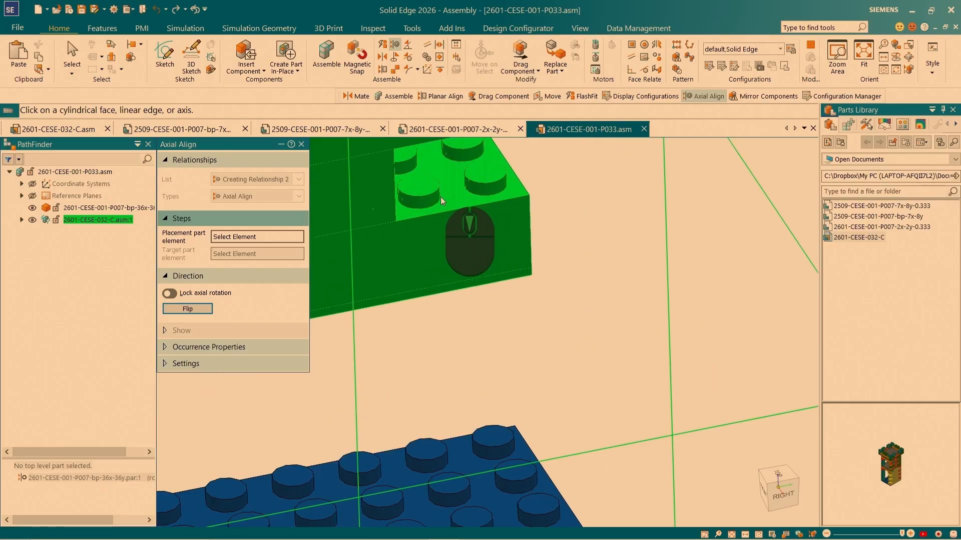
left_click(416, 202)
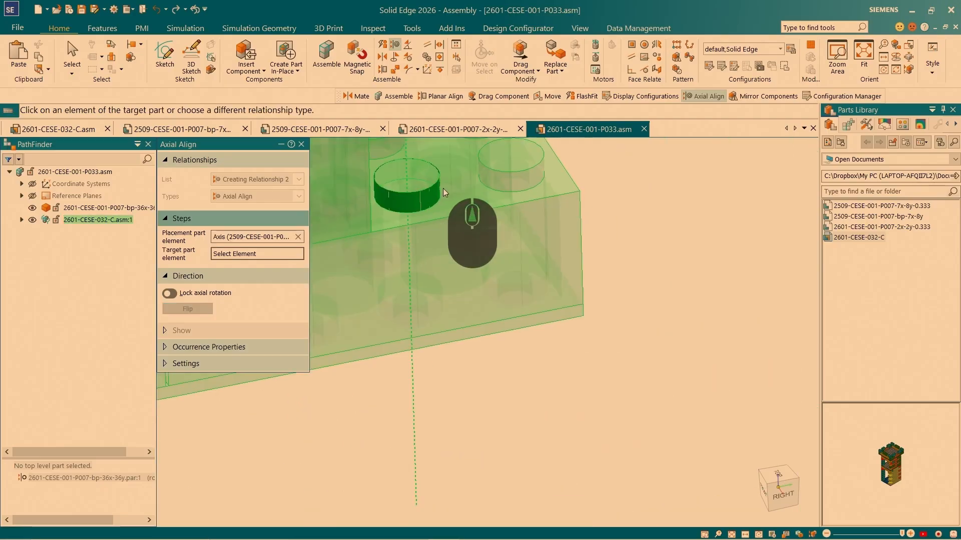
left_click(469, 299)
scroll(525, 326, "up", 8)
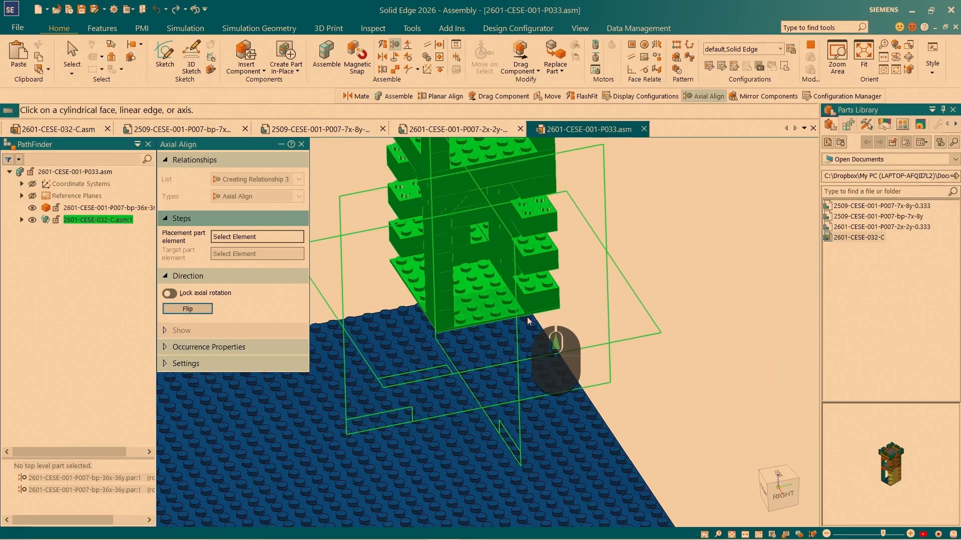
Use Drag Component to lift the tower clear above the base plate.
scroll(526, 327, "up", 6)
middle_click_drag(525, 326, 632, 368)
scroll(593, 305, "down", 5)
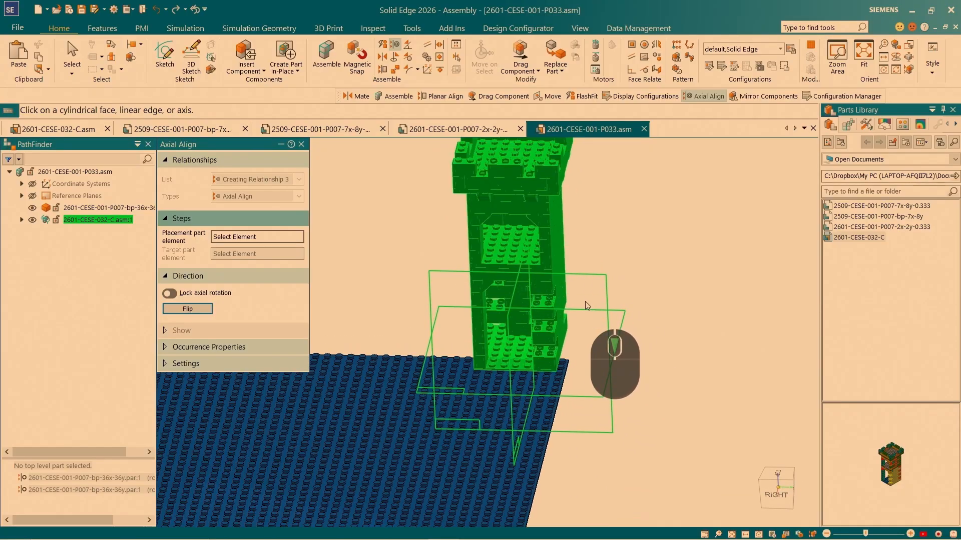
scroll(562, 217, "down", 2)
middle_click_drag(562, 217, 518, 223)
scroll(518, 223, "down", 4)
left_click(521, 50)
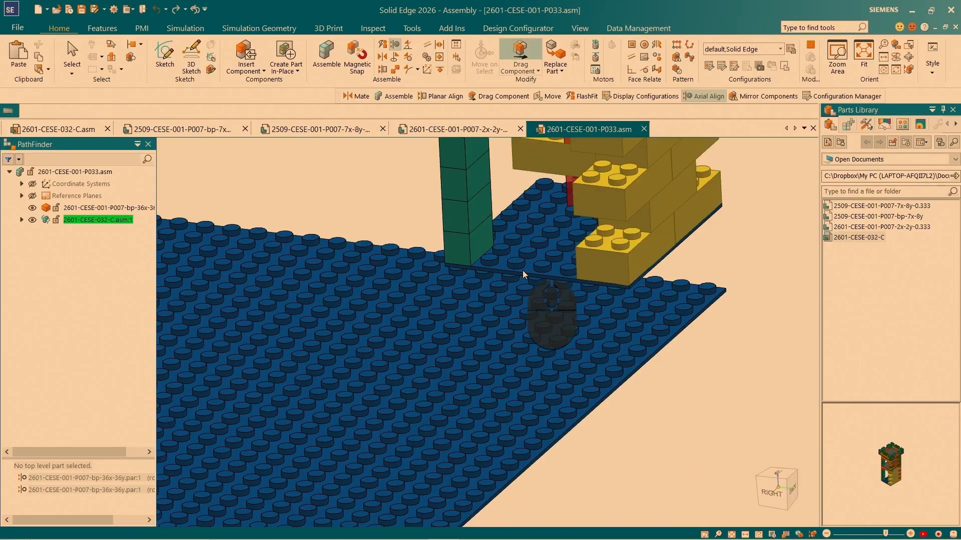
scroll(433, 381, "up", 8)
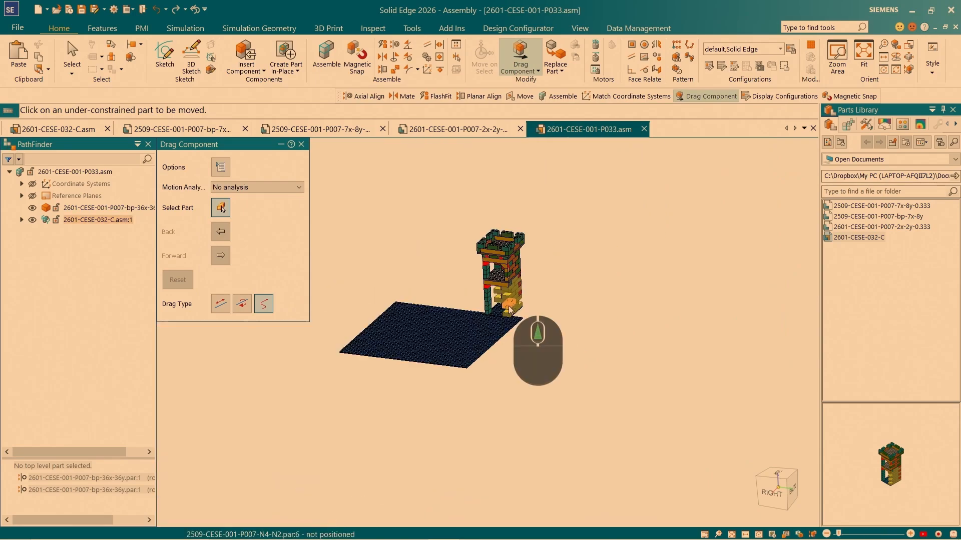
scroll(508, 289, "down", 1)
left_click_drag(511, 288, 561, 250)
scroll(558, 296, "down", 3)
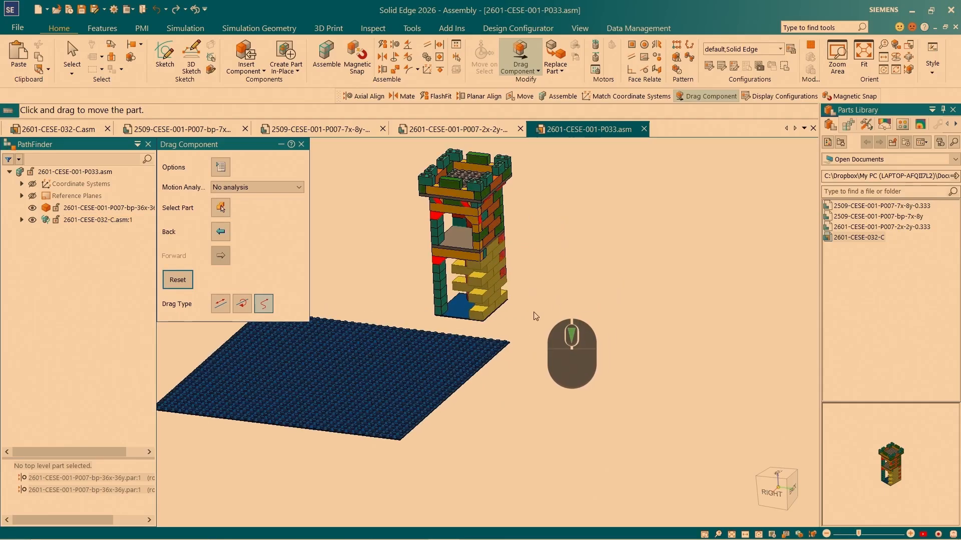
left_click(301, 144)
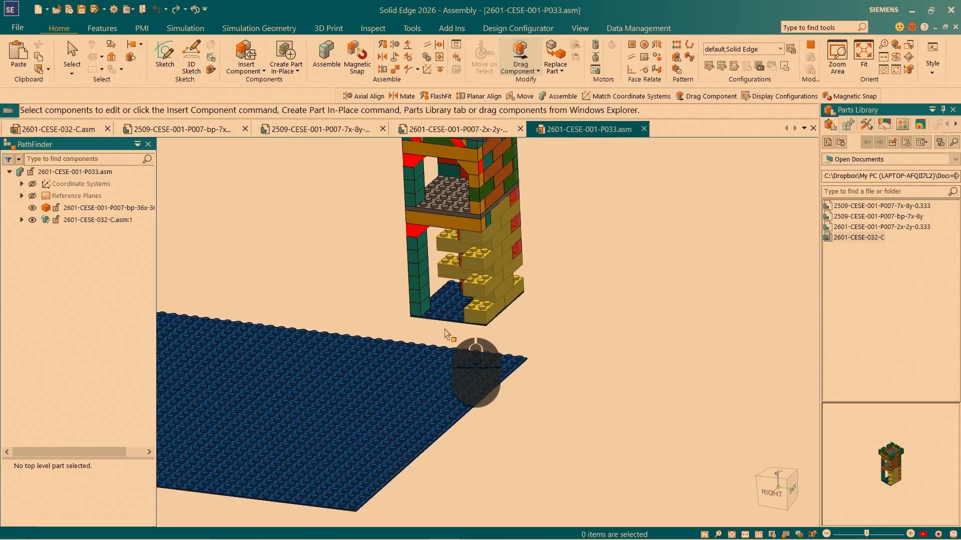
Hide the tower's own 7x8 base plate to expose the undersides of the lowest bricks.
scroll(436, 341, "down", 2)
scroll(440, 325, "down", 2)
left_click(460, 273)
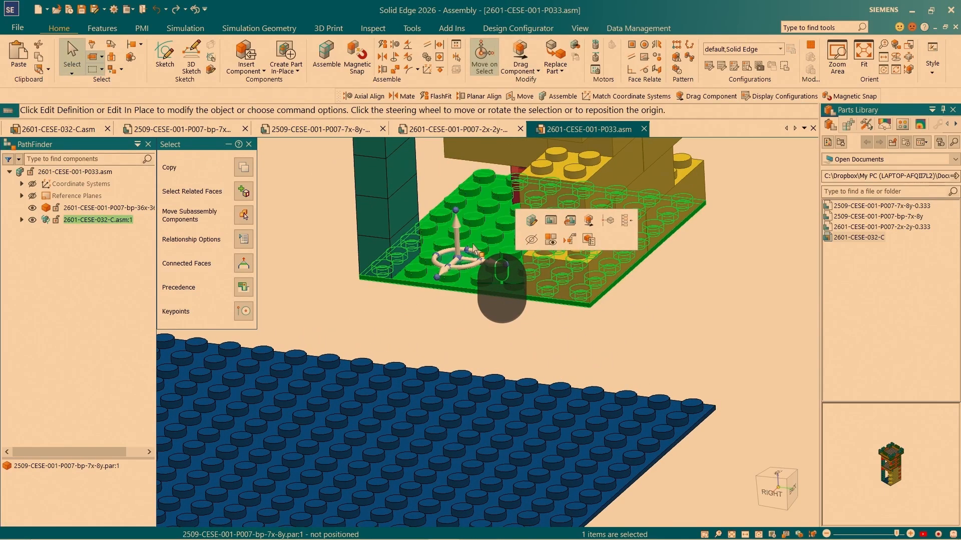
left_click(531, 239)
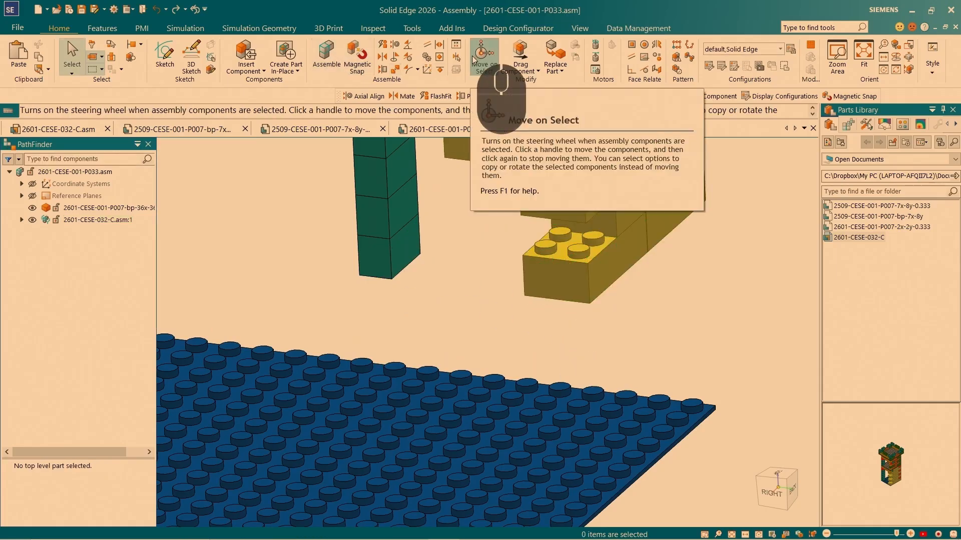
Mate the underside of the tower's lowest corner brick to the 36x36 base plate's top face with a 0.00 mm offset.
middle_click_drag(769, 410, 759, 335)
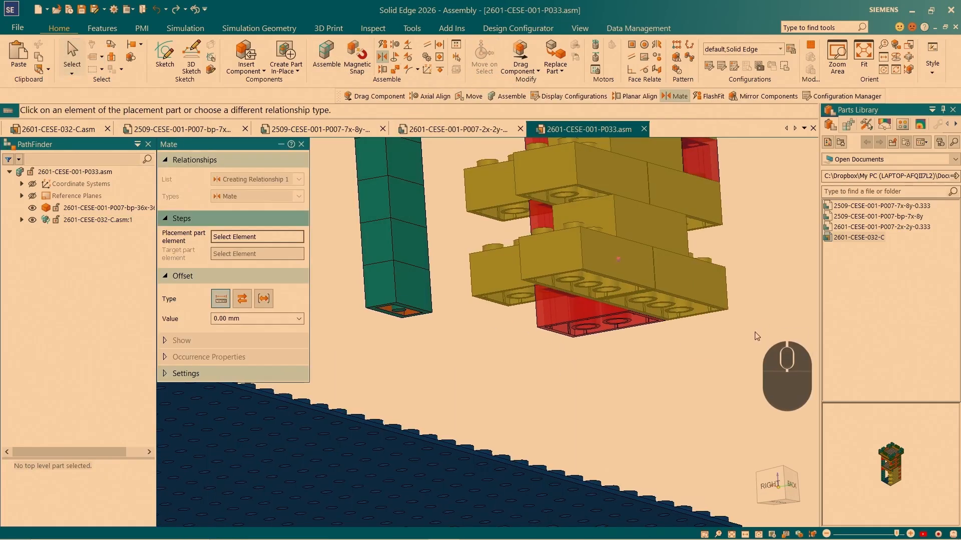
scroll(723, 326, "up", 4)
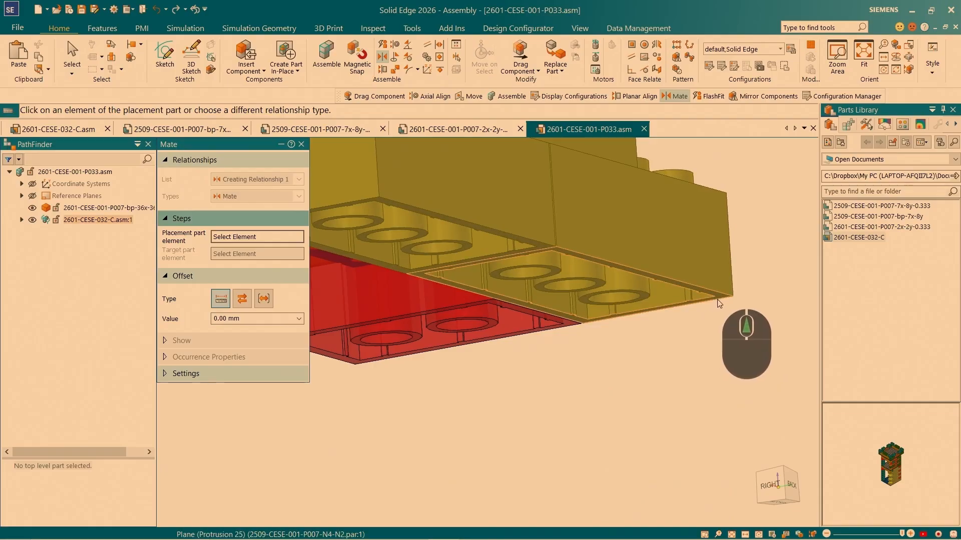
left_click(716, 307)
scroll(575, 234, "up", 6)
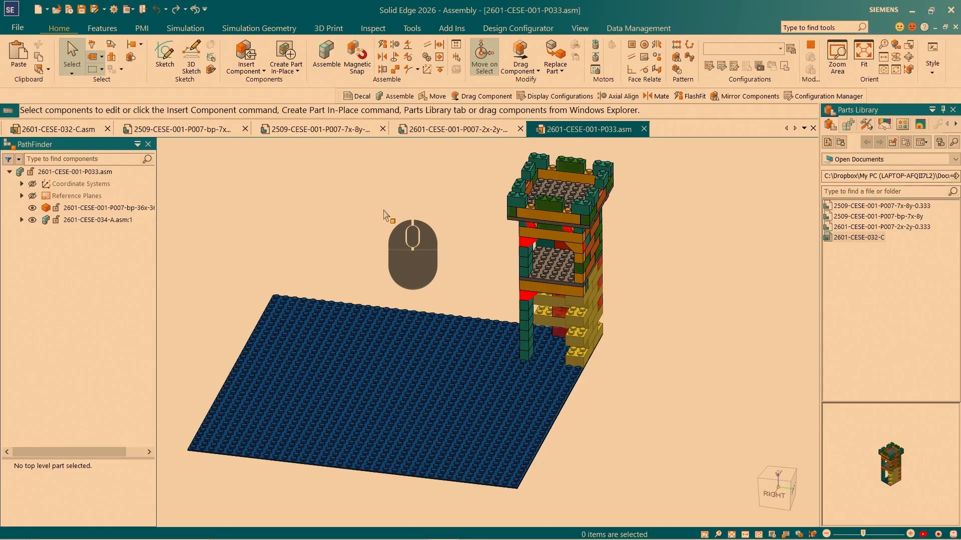
Open the 2601-CESE-034-A tower subassembly separately and compare its own base plate with the tower's display in 2601-CESE-001-P033.
scroll(585, 228, "up", 5)
middle_click_drag(591, 211, 623, 216)
scroll(525, 193, "up", 5)
mouse_move(431, 345)
middle_mouse_down()
mouse_move(438, 307)
mouse_move(425, 343)
middle_mouse_up()
double_click(97, 218)
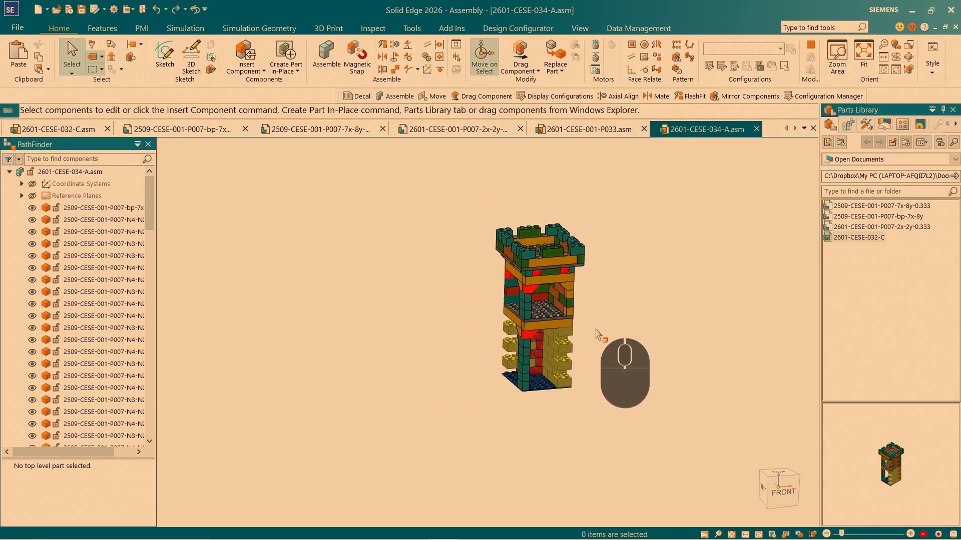
scroll(576, 335, "up", 5)
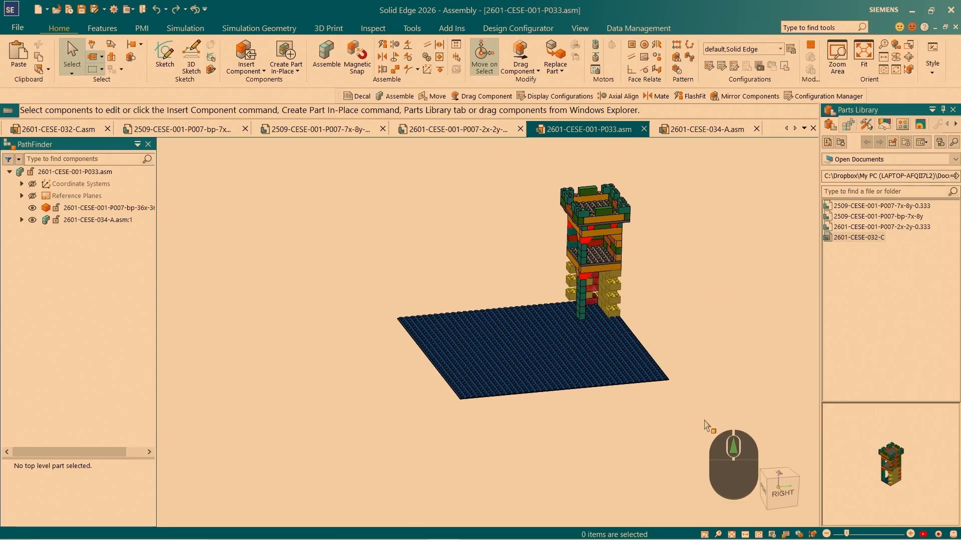
left_click(87, 221)
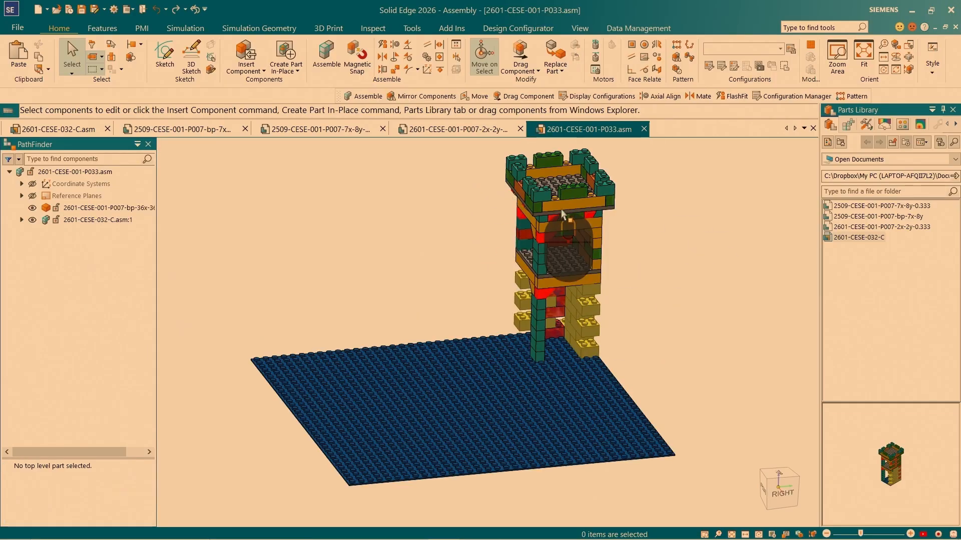
Open the 2601-CESE-032-C tower subassembly in its own window with its bottom 7x8 base plate in view.
left_click(104, 221)
left_click(166, 186)
middle_click_drag(500, 197, 488, 357)
scroll(495, 360, "up", 3)
scroll(494, 360, "down", 4)
scroll(493, 360, "up", 3)
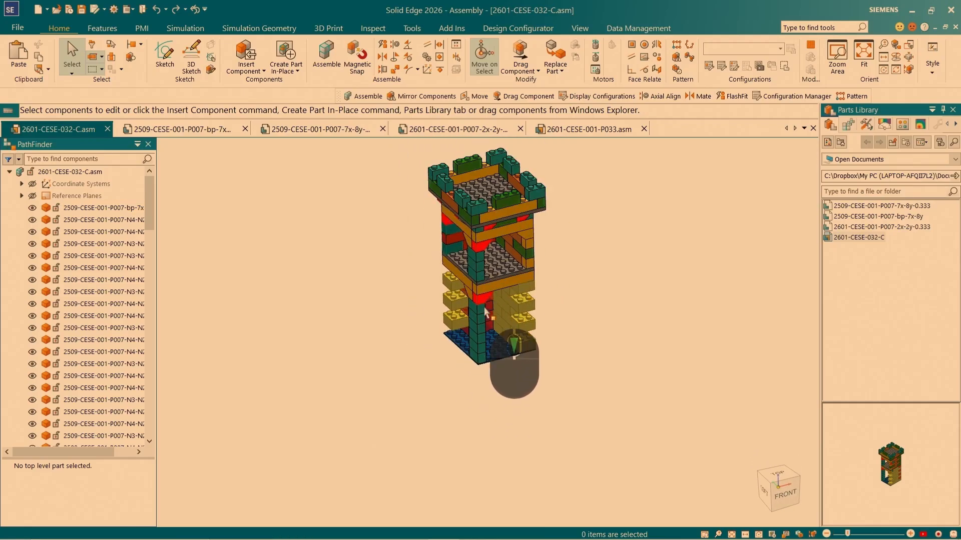
Set Display in Higher Level to No in the occurrence properties of the tower's bottom 7x8 base plate.
left_click(502, 354)
right_click(501, 353)
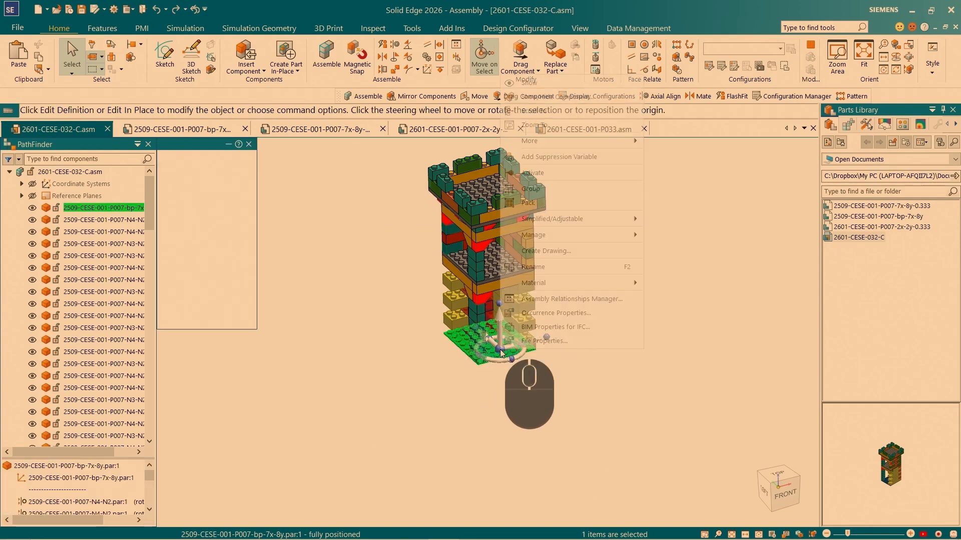
left_click(565, 313)
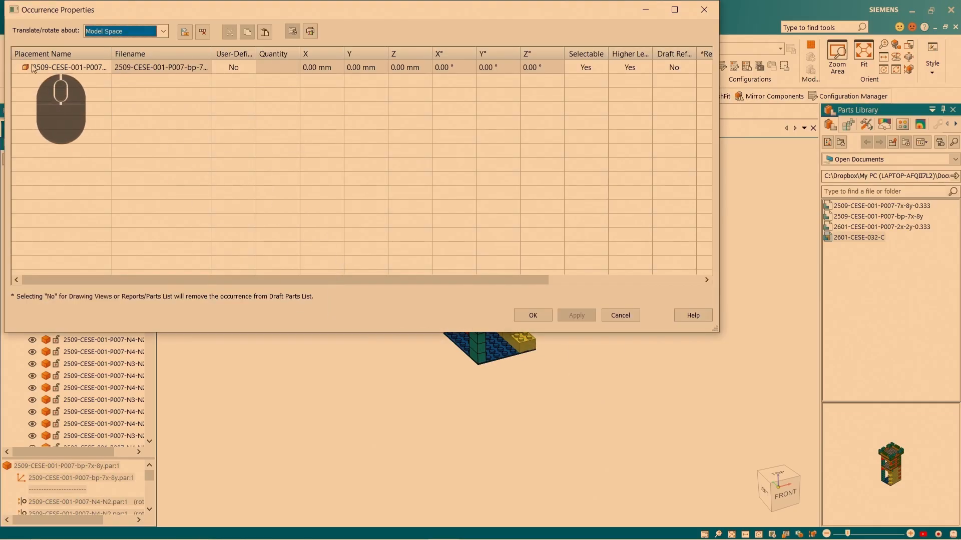
left_click(33, 68)
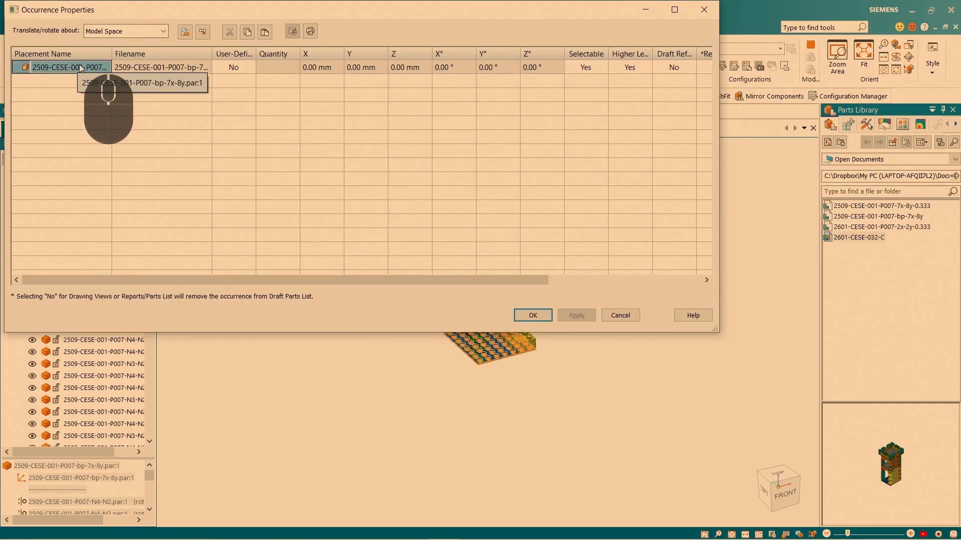
left_click_drag(509, 278, 629, 284)
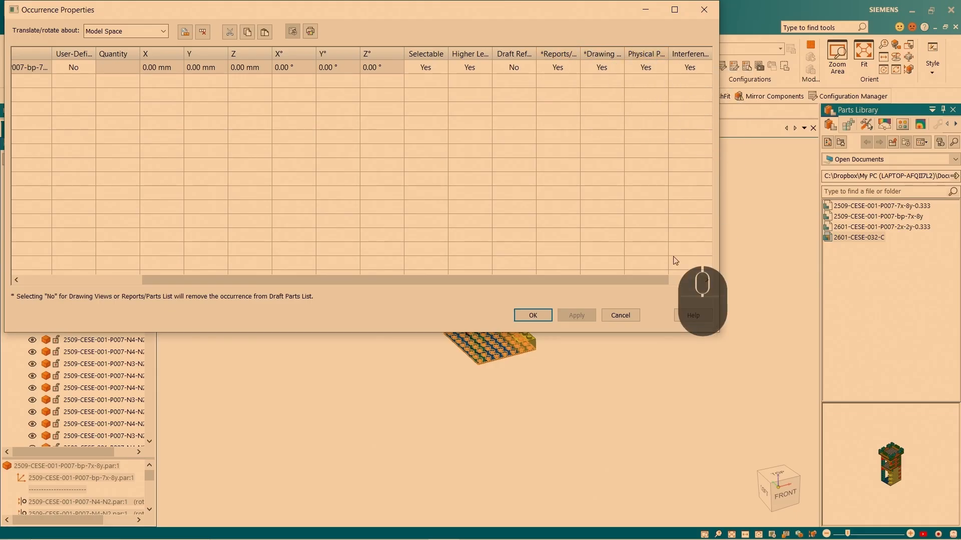
left_click_drag(647, 278, 673, 278)
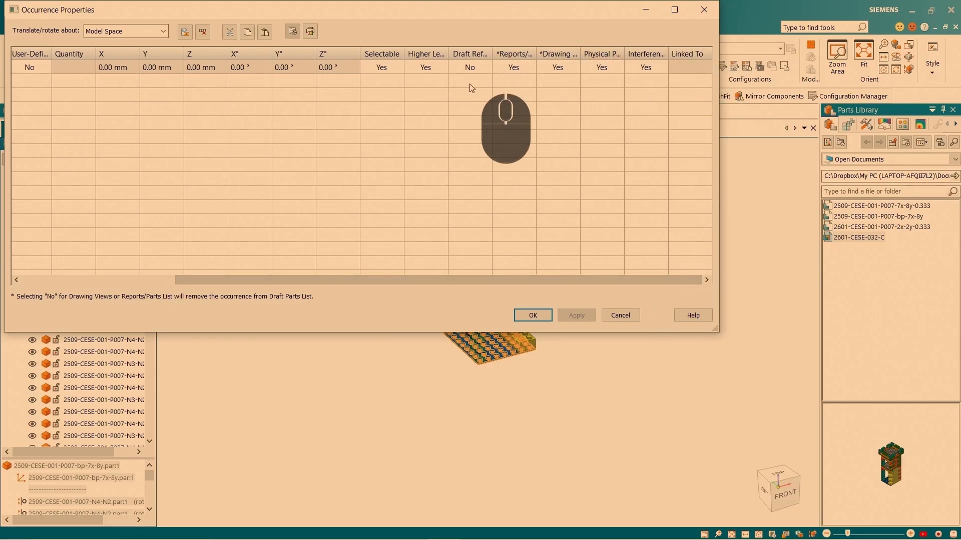
left_click(420, 55)
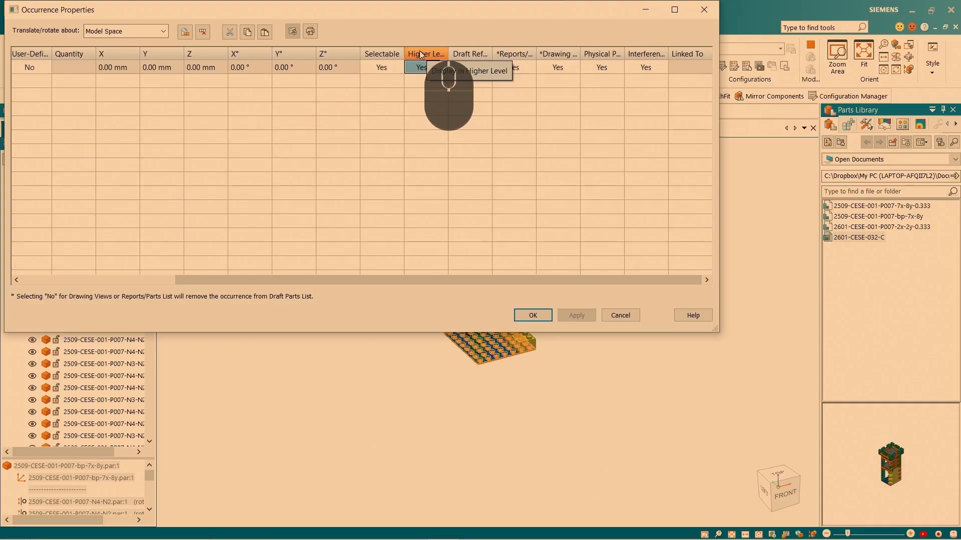
left_click(441, 71)
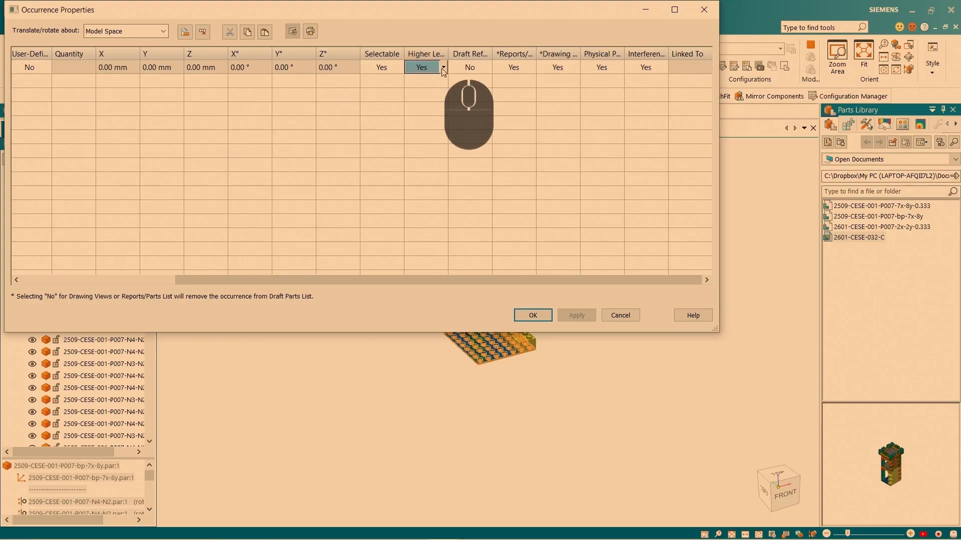
left_click(437, 91)
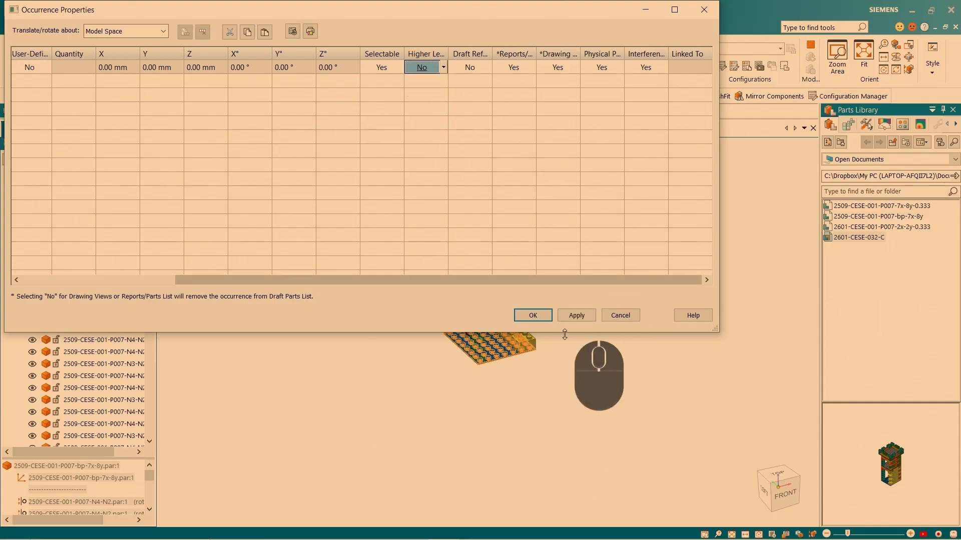
left_click(537, 314)
Save 2601-CESE-032-C and return to the 2601-CESE-001-P033 assembly.
left_click(81, 9)
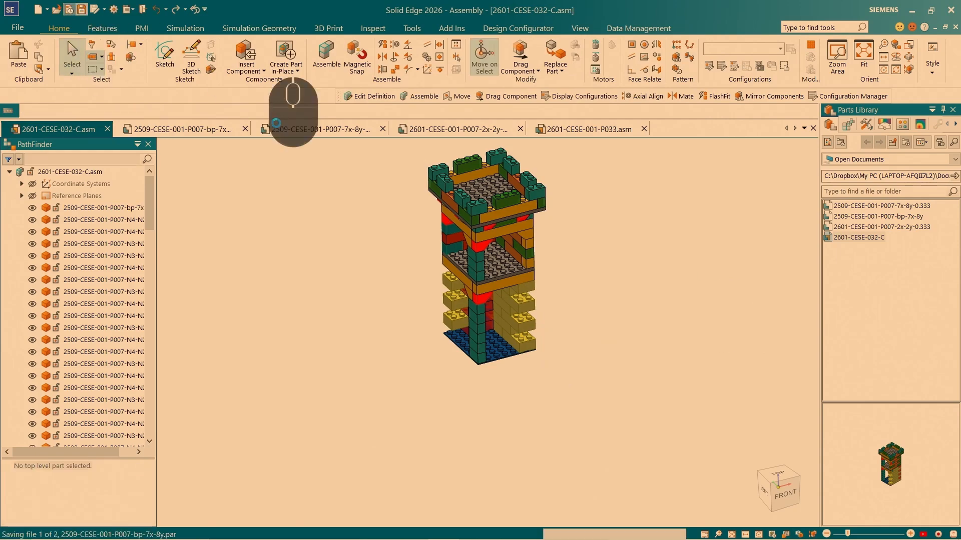
left_click(502, 356)
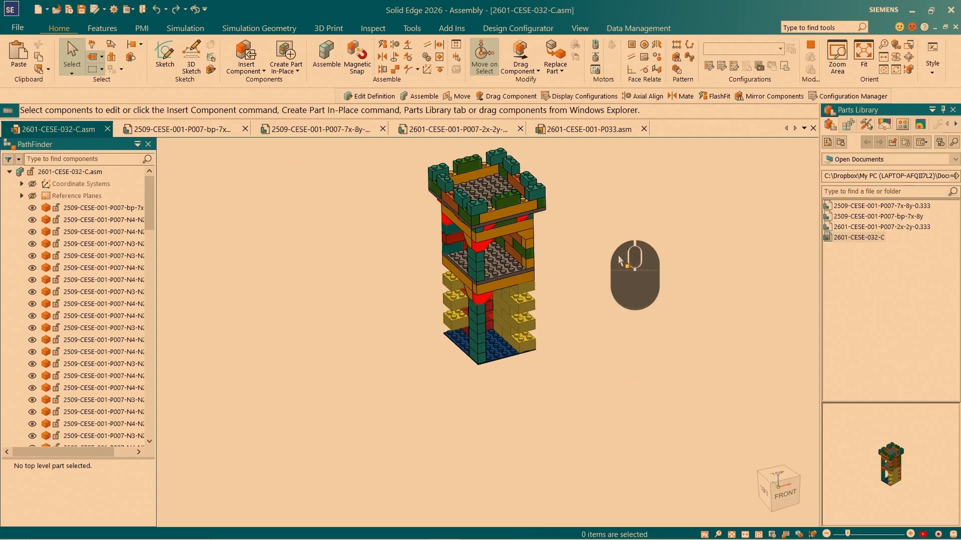
left_click(584, 130)
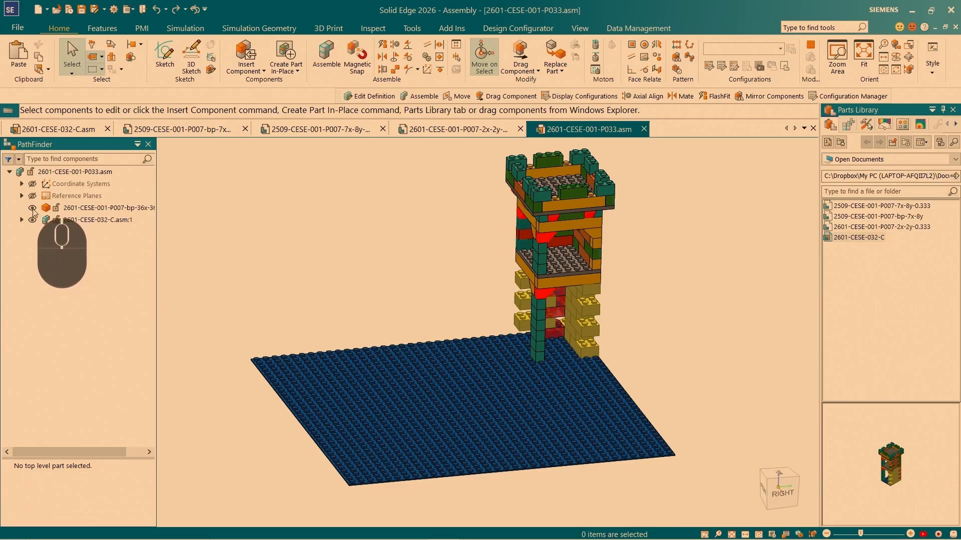
Hide the 36x36 base plate, show all components of the placed 2601-CESE-032-C tower and examine its underside for the 7x8 base plate.
left_click(32, 208)
left_click(75, 222)
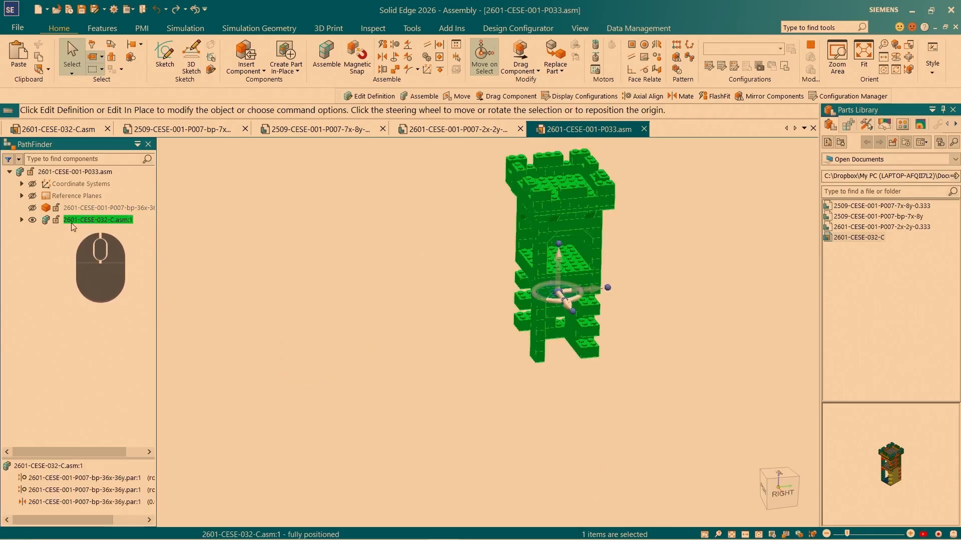
right_click(74, 222)
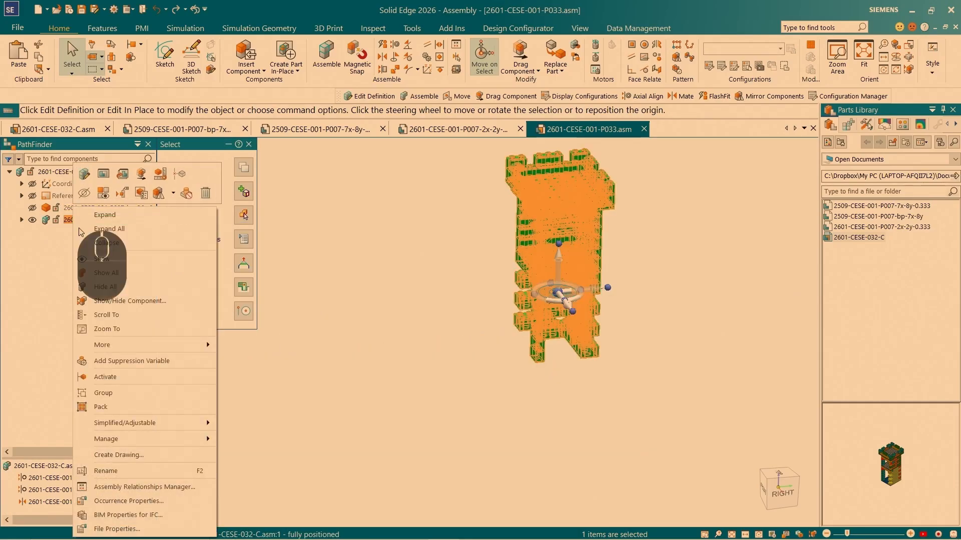
left_click(122, 273)
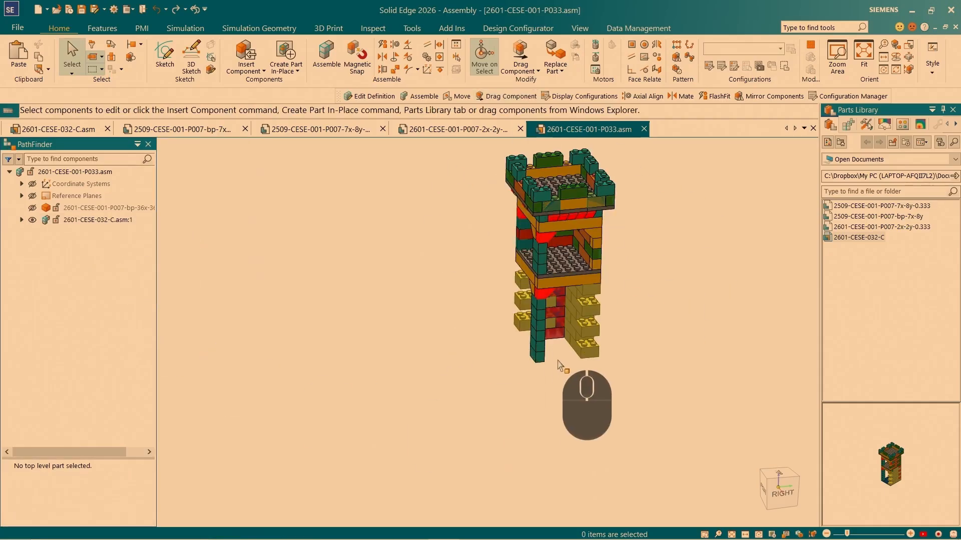
scroll(553, 373, "up", 3)
scroll(550, 365, "down", 3)
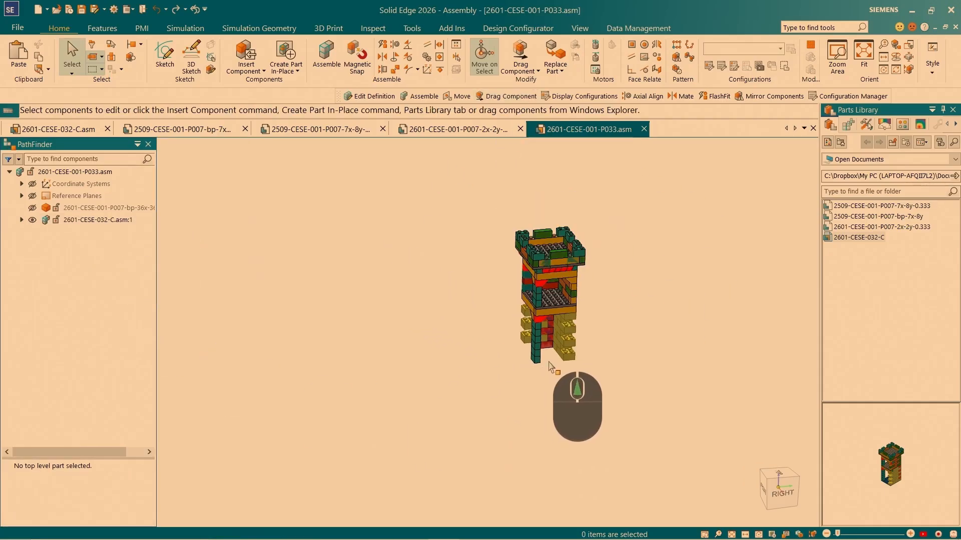
scroll(547, 356, "up", 3)
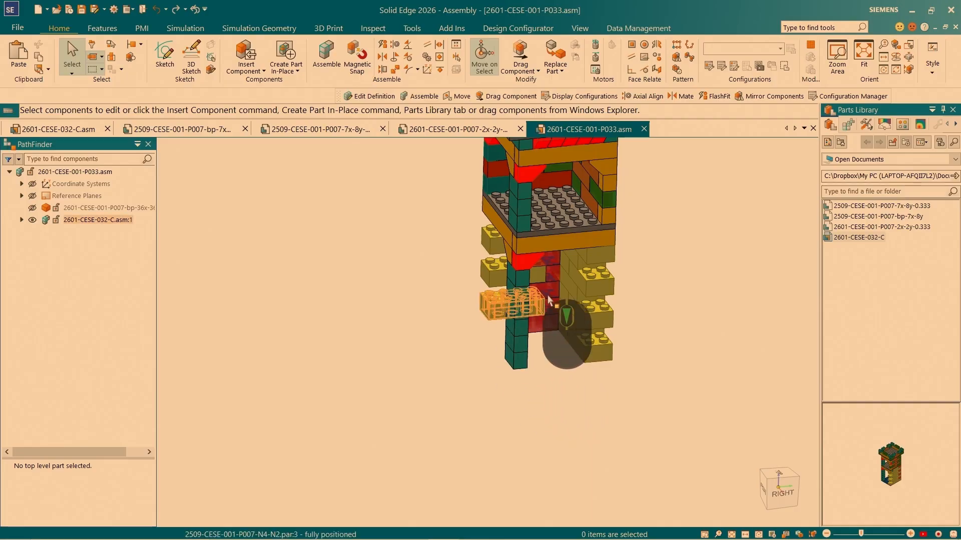
scroll(616, 350, "down", 5)
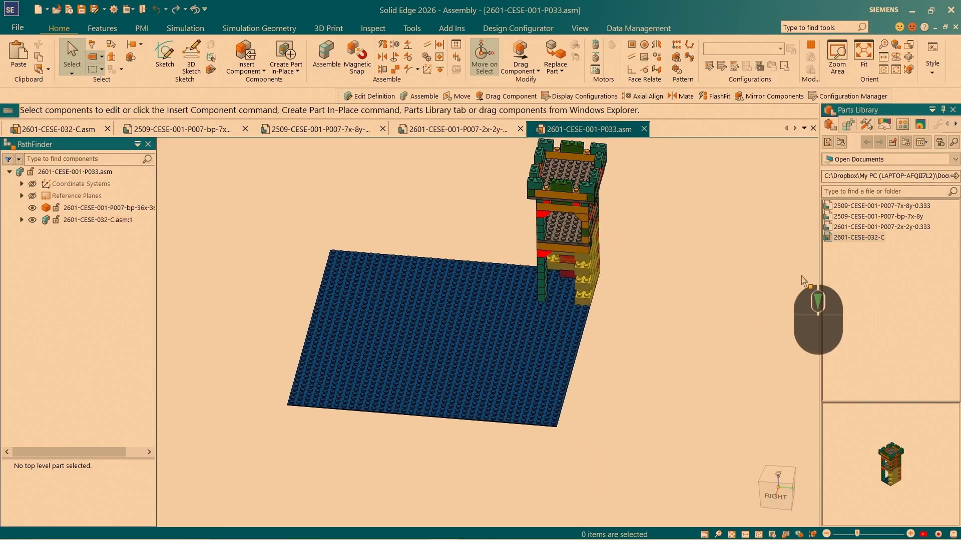
Insert a second 2601-CESE-032-C tower beside the base plate and leave it unconstrained.
left_click_drag(860, 237, 649, 393)
left_click_drag(623, 411, 621, 393)
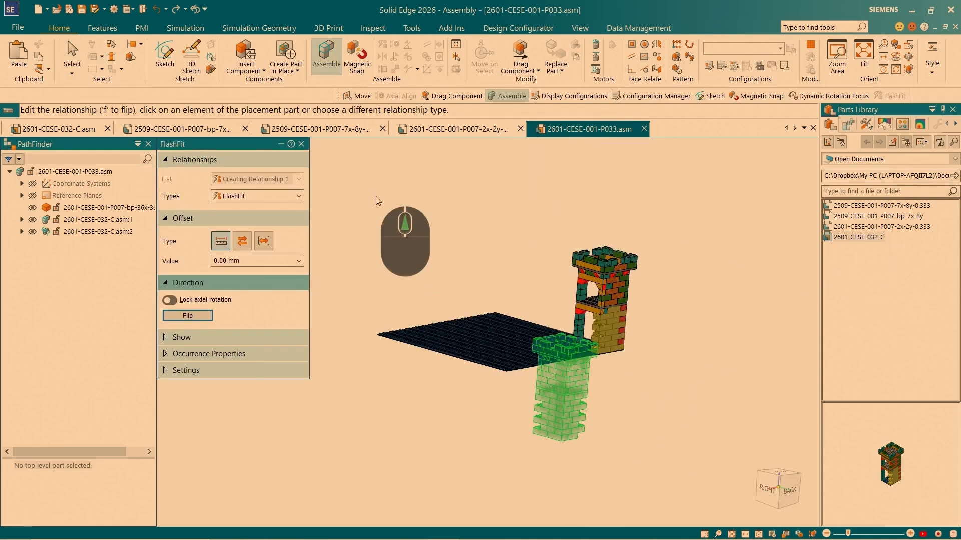
left_click(302, 145)
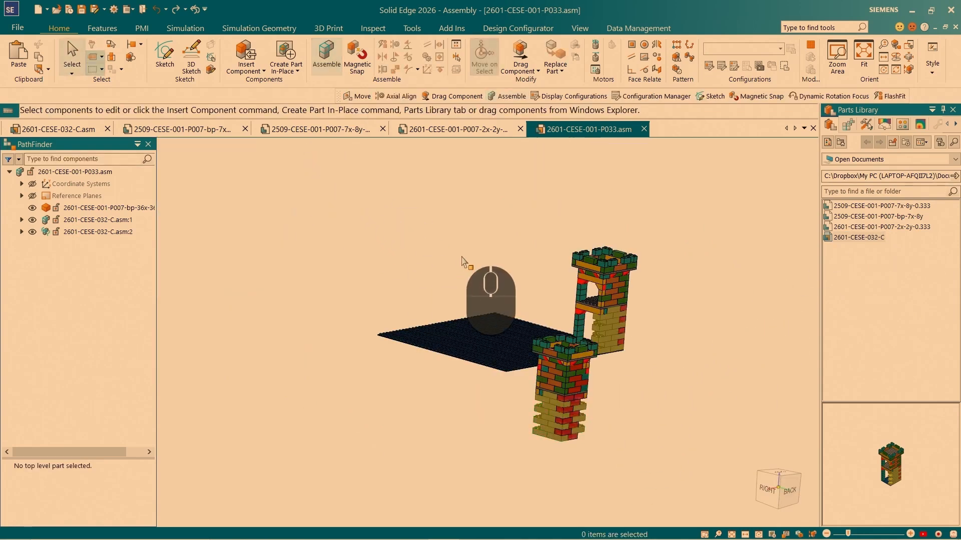
Hide the 2509-CESE-001-P007-N3-N2 brick near the second tower's bottom corner, above the lowest brick course.
scroll(556, 459, "up", 3)
scroll(557, 459, "up", 3)
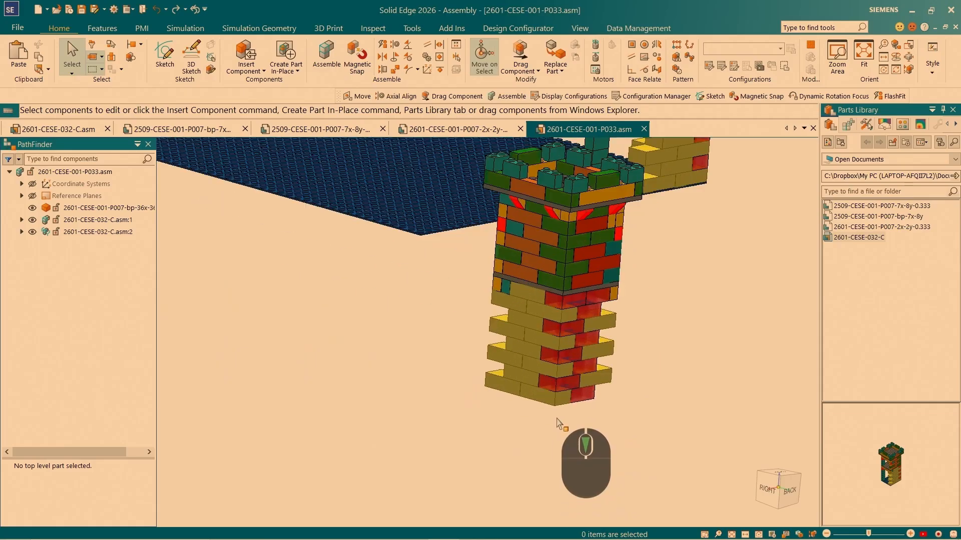
left_click(553, 375)
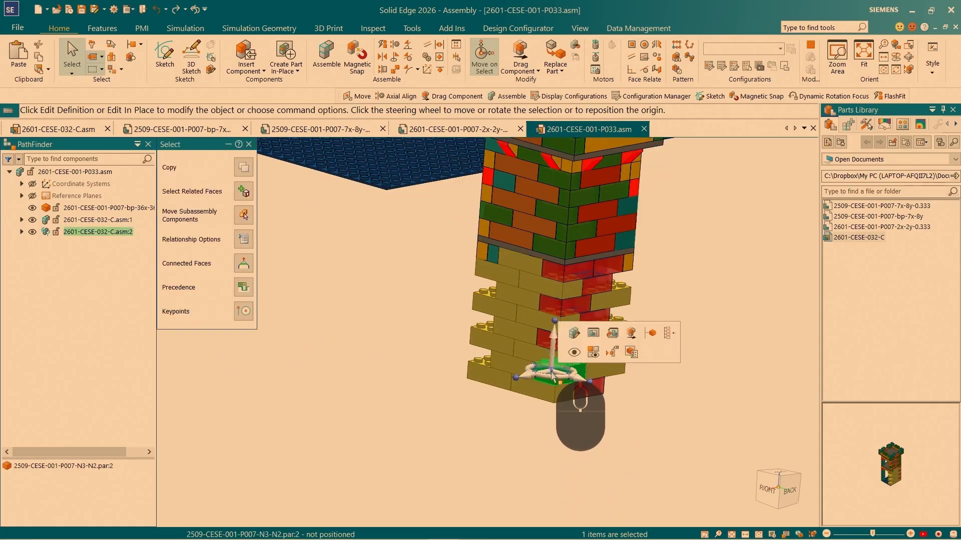
right_click(573, 364)
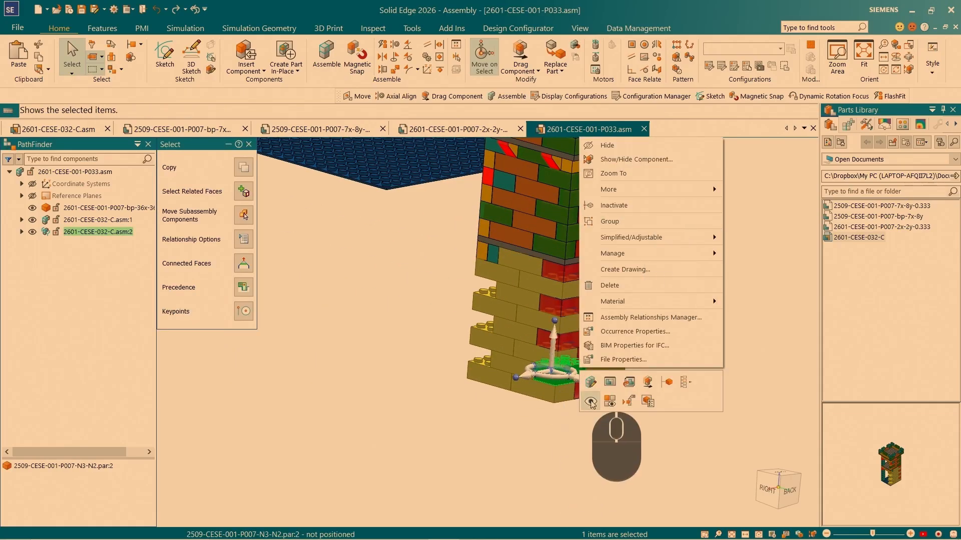
left_click(607, 145)
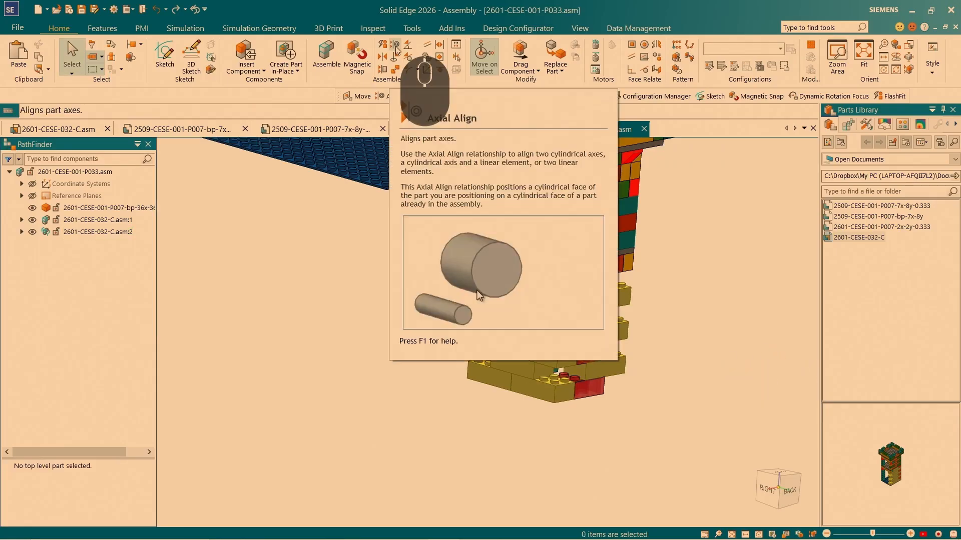
Axially align the corner peg of the second tower's lowest brick course with a peg of the 36x36 base plate.
scroll(561, 395, "up", 8)
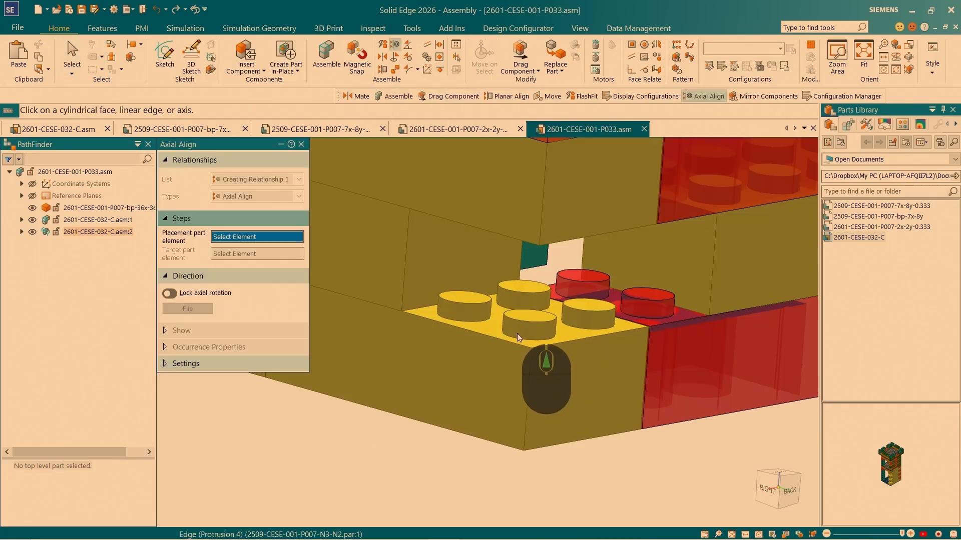
left_click(514, 329)
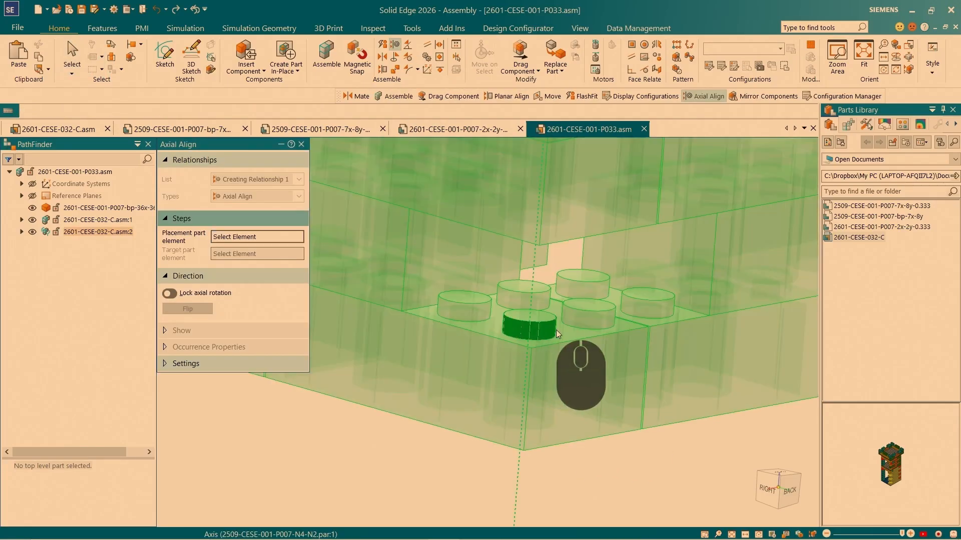
scroll(539, 336, "down", 5)
left_click(480, 273)
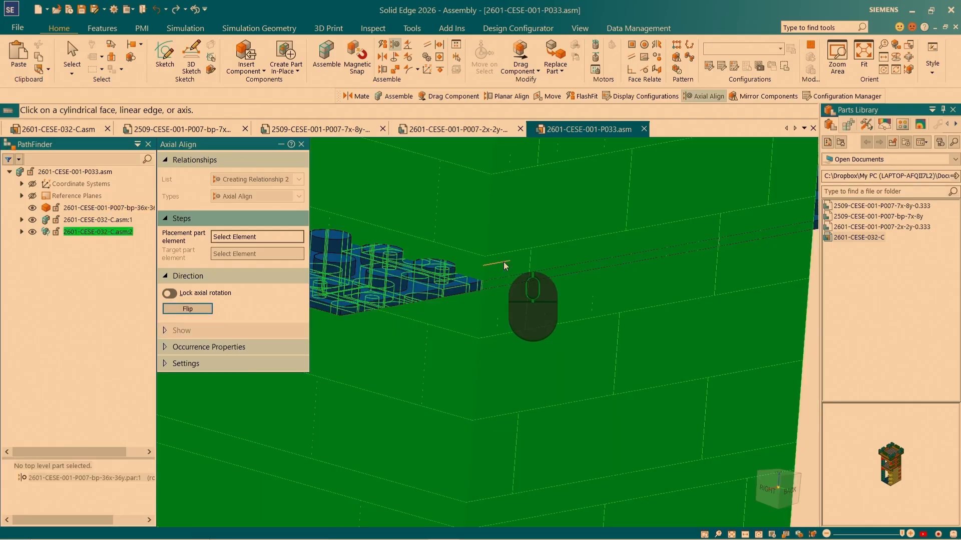
Axially align a neighbouring peg on the second tower's lowest course with the matching base plate peg to fix the tower's orientation.
scroll(500, 400, "down", 4)
scroll(500, 398, "up", 8)
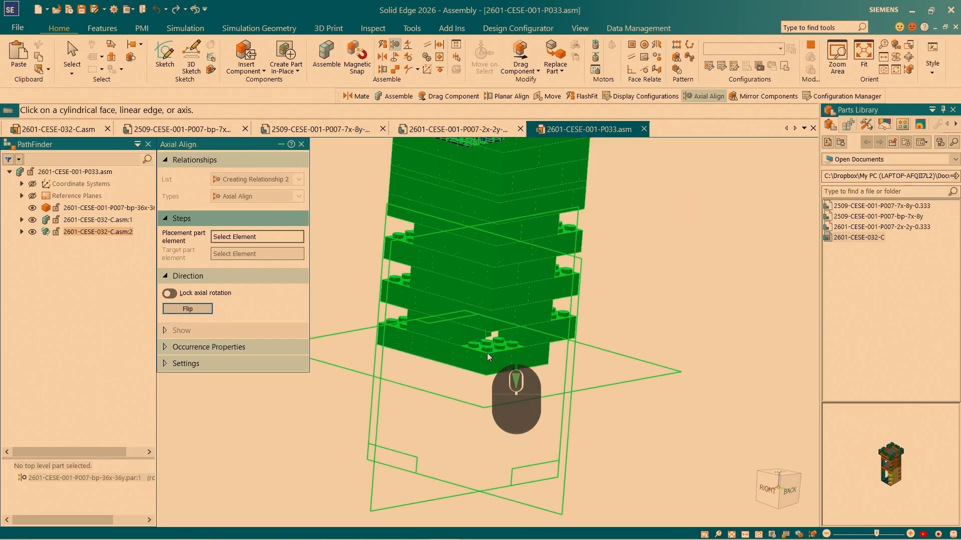
scroll(513, 345, "up", 5)
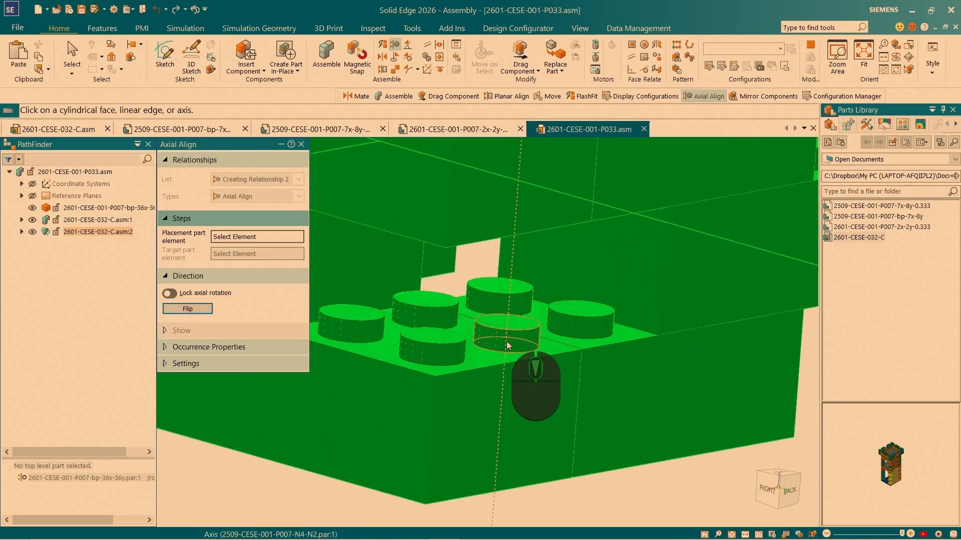
left_click(508, 345)
left_click(564, 191)
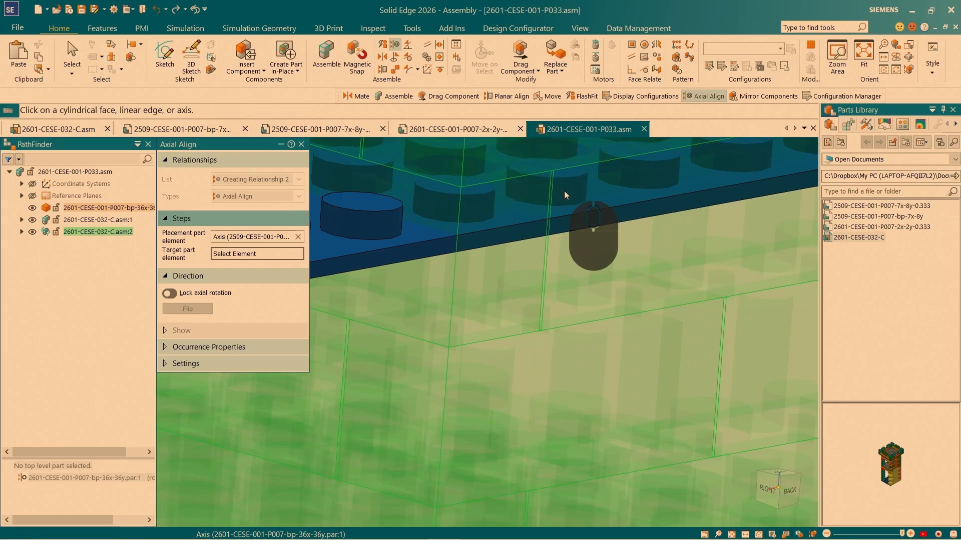
Mate the underside of the second tower's bottom brick to the top face of the 36x36 base plate with a 0.00 mm offset.
middle_click_drag(564, 190, 503, 210)
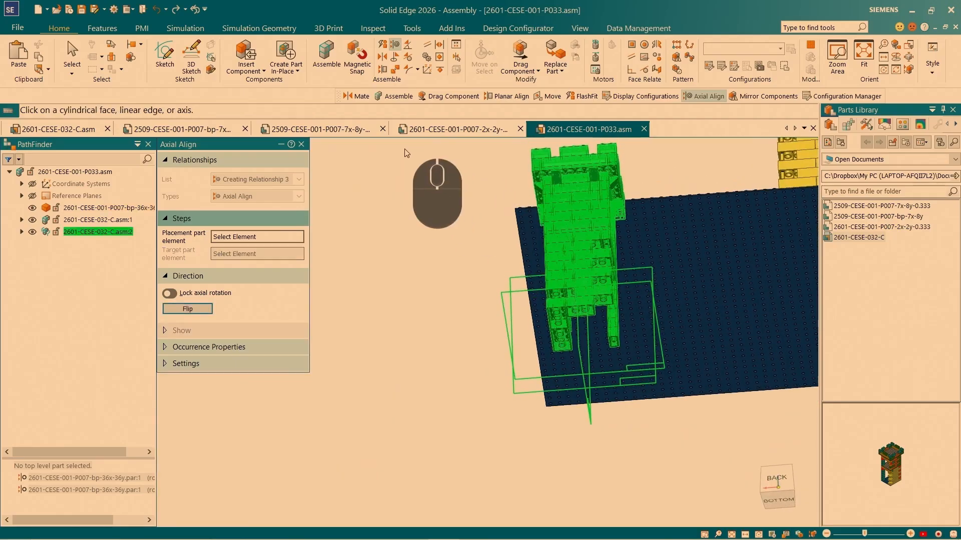
left_click(383, 57)
scroll(550, 305, "up", 6)
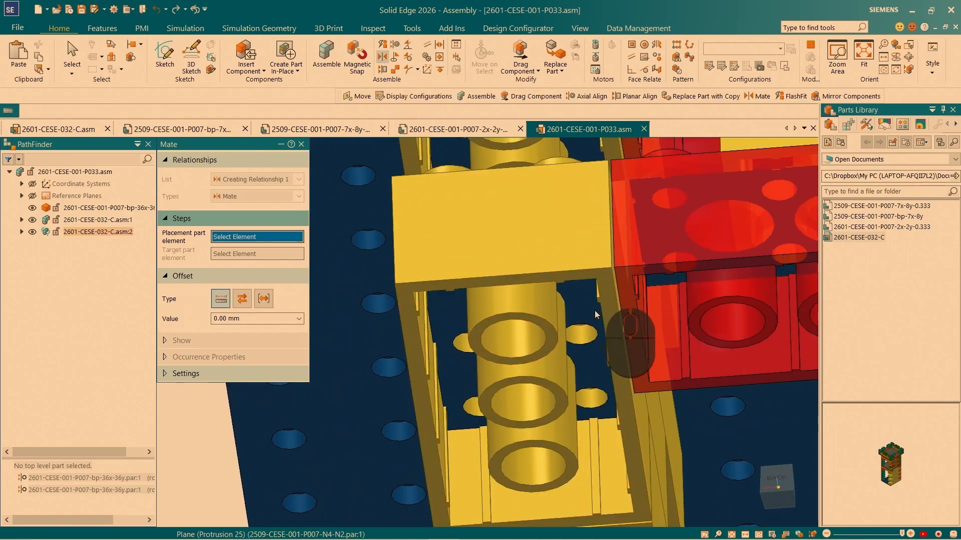
left_click(603, 282)
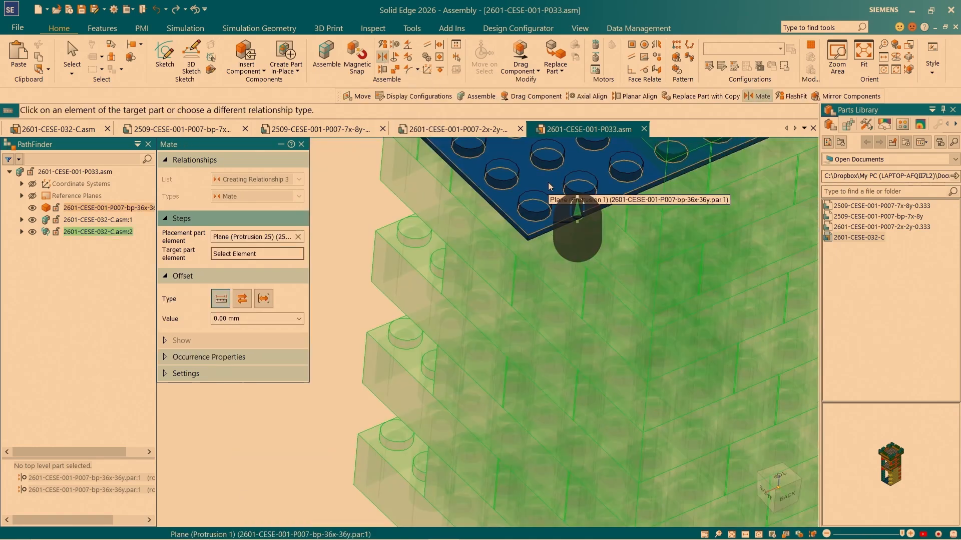
left_click(552, 187)
middle_click_drag(546, 340, 559, 285)
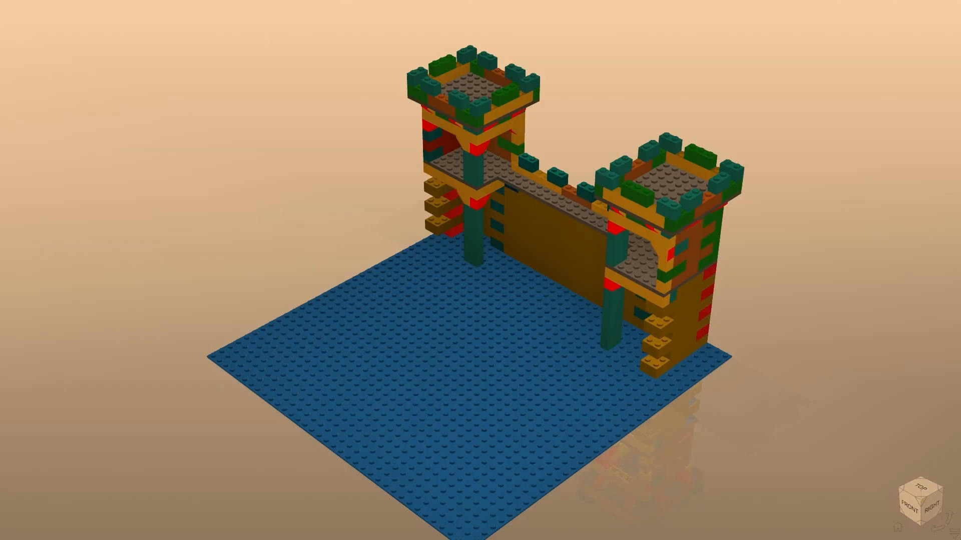